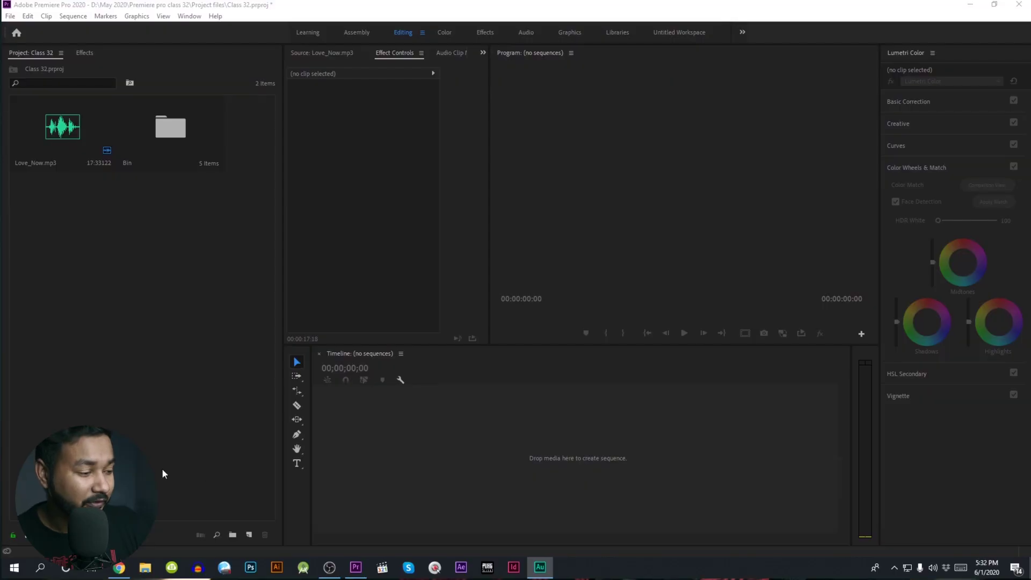
Import the tourist traveler video and forested-mountain sky image from the class 32 Footage folder.
{"action": "left_click", "coordinate": [145, 567]}
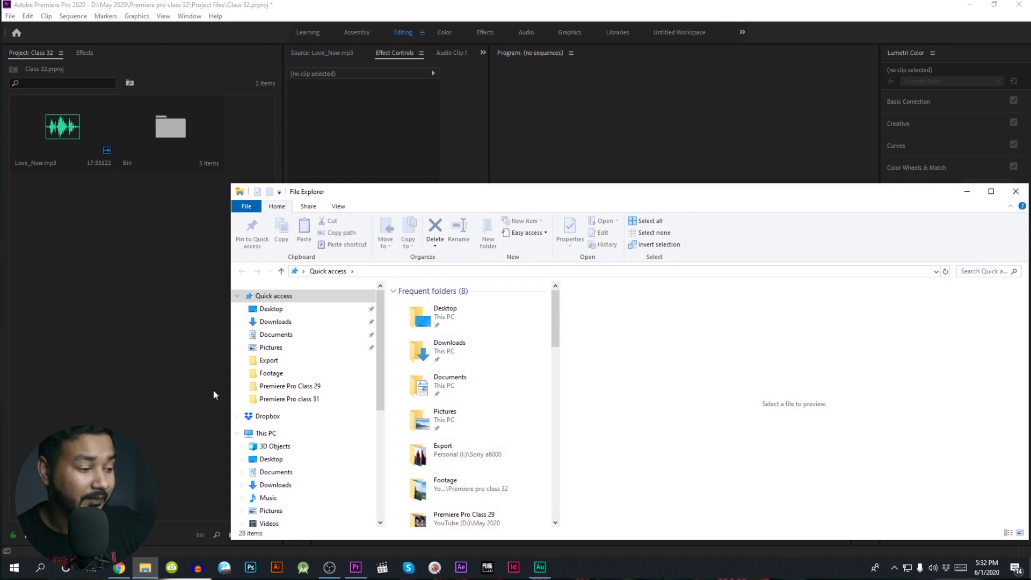
{"action": "left_click", "coordinate": [327, 399]}
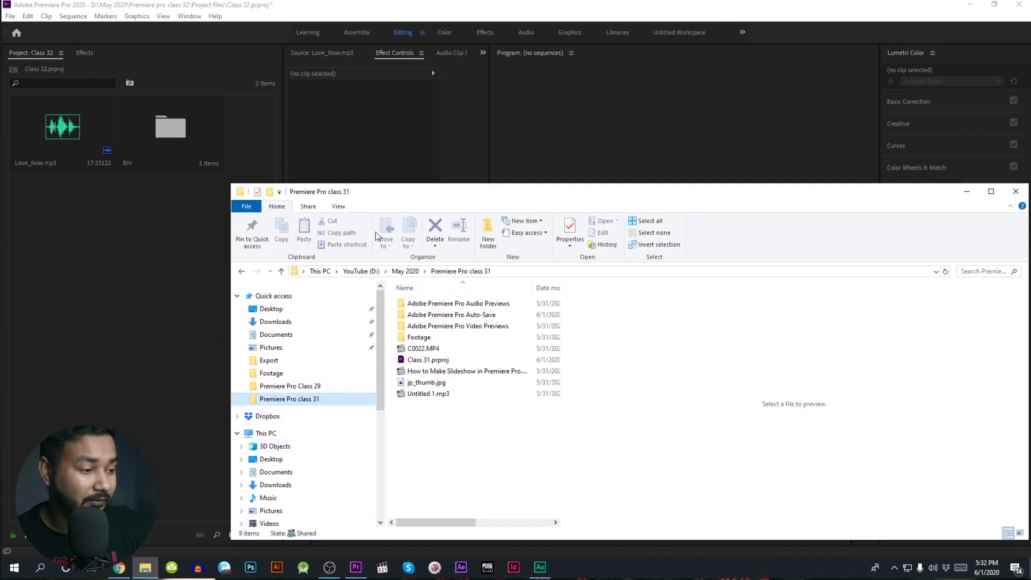
{"action": "left_click", "coordinate": [271, 373]}
{"action": "scroll", "coordinate": [491, 478], "scroll_direction": "down", "scroll_amount": 1}
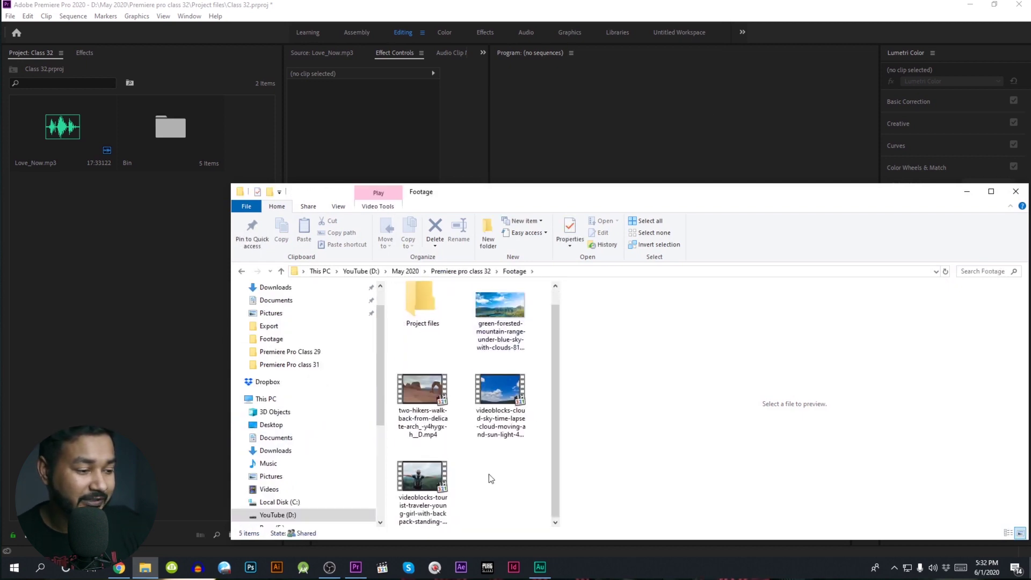
{"action": "left_click", "coordinate": [424, 481]}
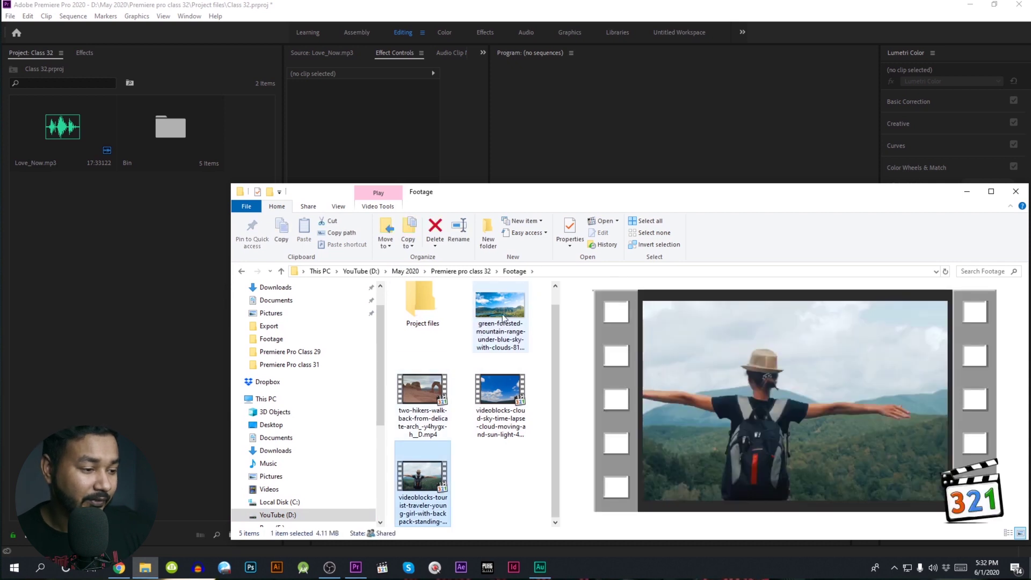
{"action": "left_click", "coordinate": [516, 302], "text": "ctrl"}
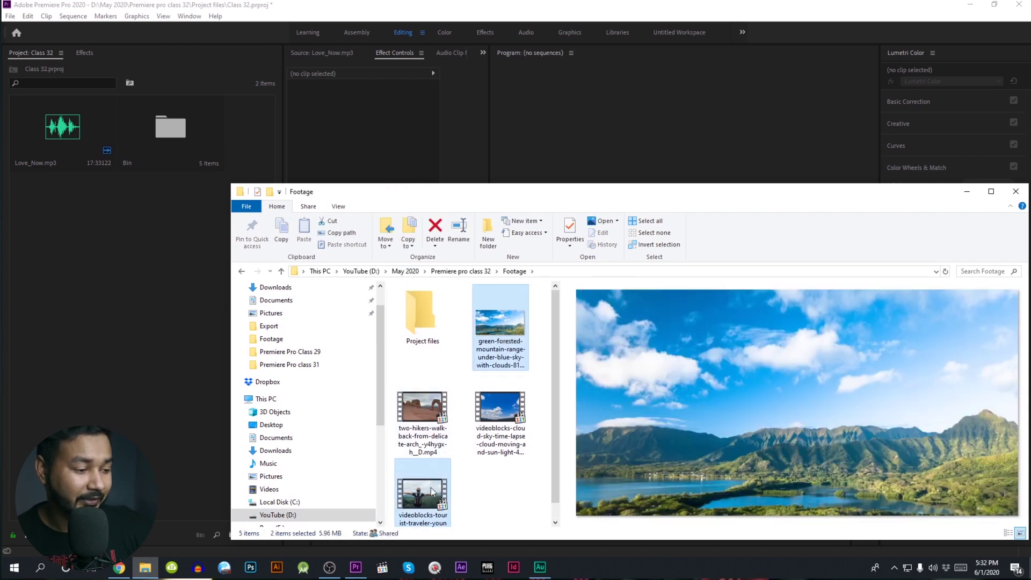
{"action": "left_click_drag", "start_coordinate": [431, 493], "coordinate": [140, 285]}
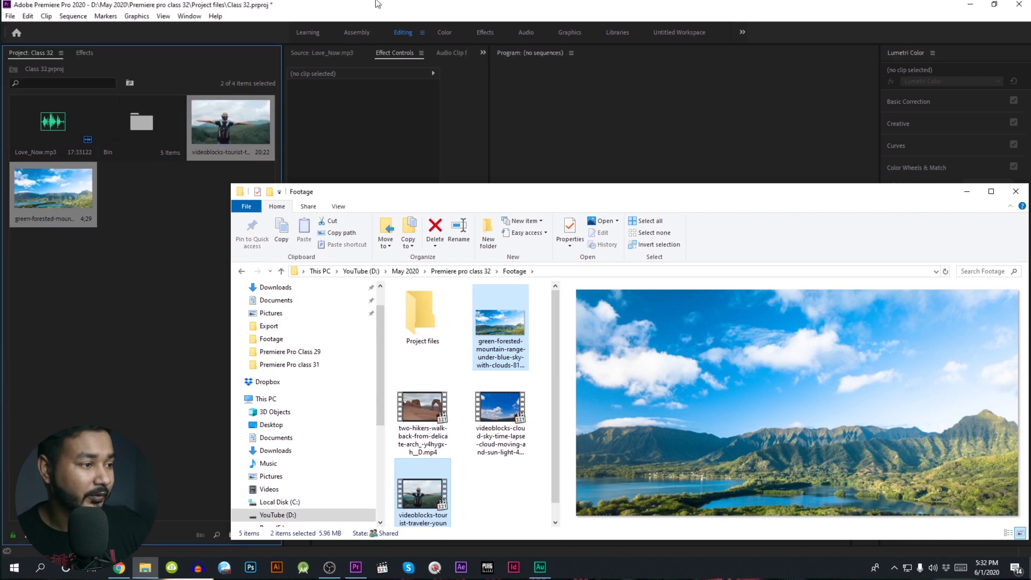
Create a new sequence from the tourist traveler clip on the timeline.
{"action": "left_click", "coordinate": [48, 196]}
{"action": "left_click", "coordinate": [114, 303]}
{"action": "left_click_drag", "start_coordinate": [243, 127], "coordinate": [446, 418]}
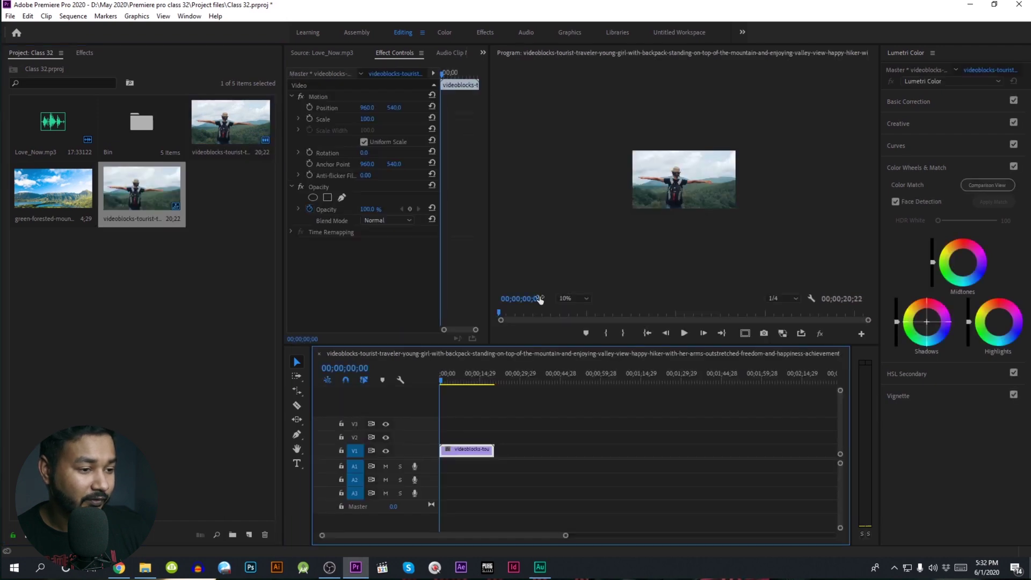
Set the Program monitor zoom to Fit and park the playhead at 00;00;06;00.
{"action": "left_click", "coordinate": [488, 382]}
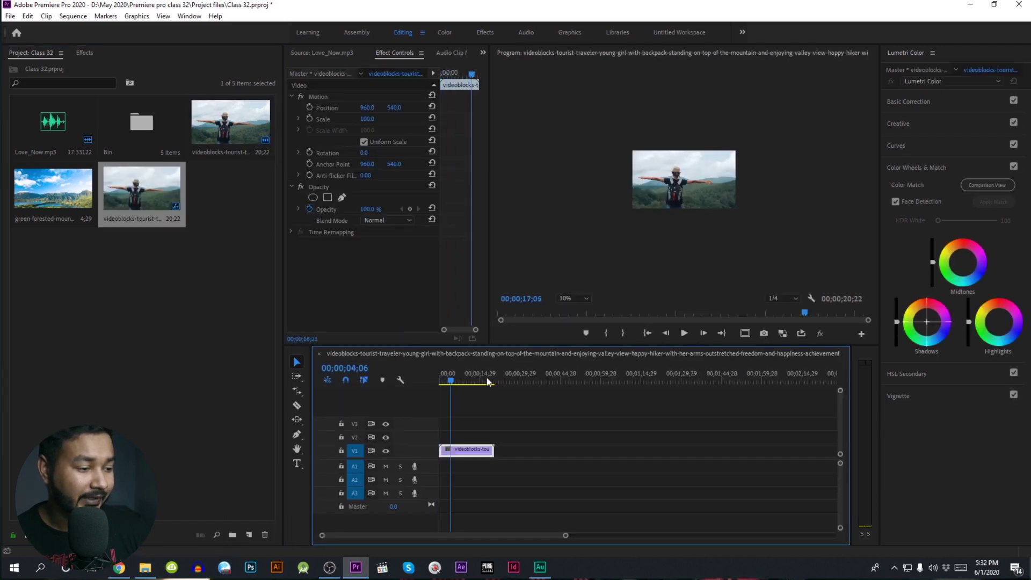
{"action": "left_click", "coordinate": [586, 298]}
{"action": "left_click", "coordinate": [585, 312]}
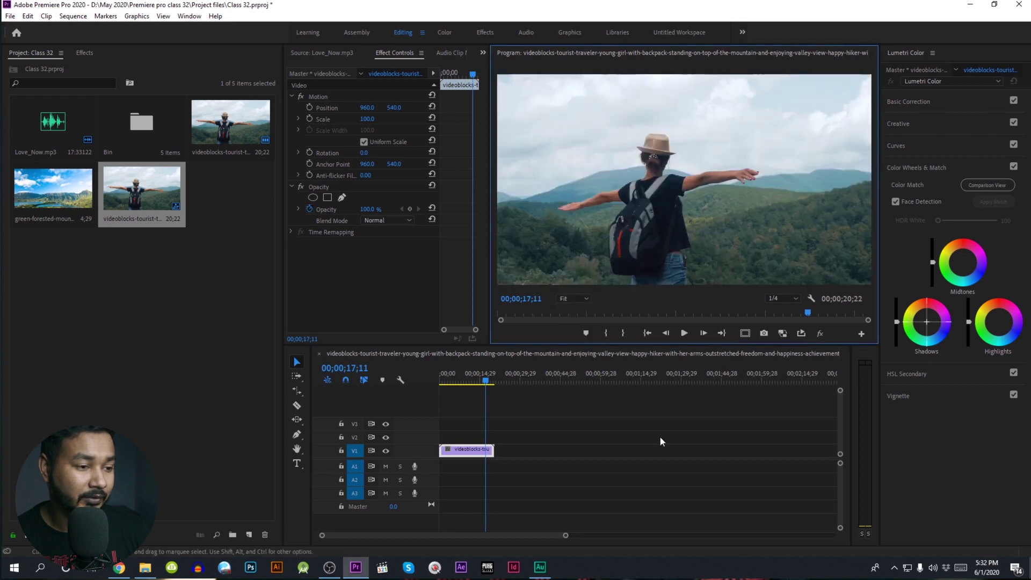
{"action": "left_click", "coordinate": [449, 382]}
{"action": "left_click_drag", "start_coordinate": [449, 388], "coordinate": [456, 386]}
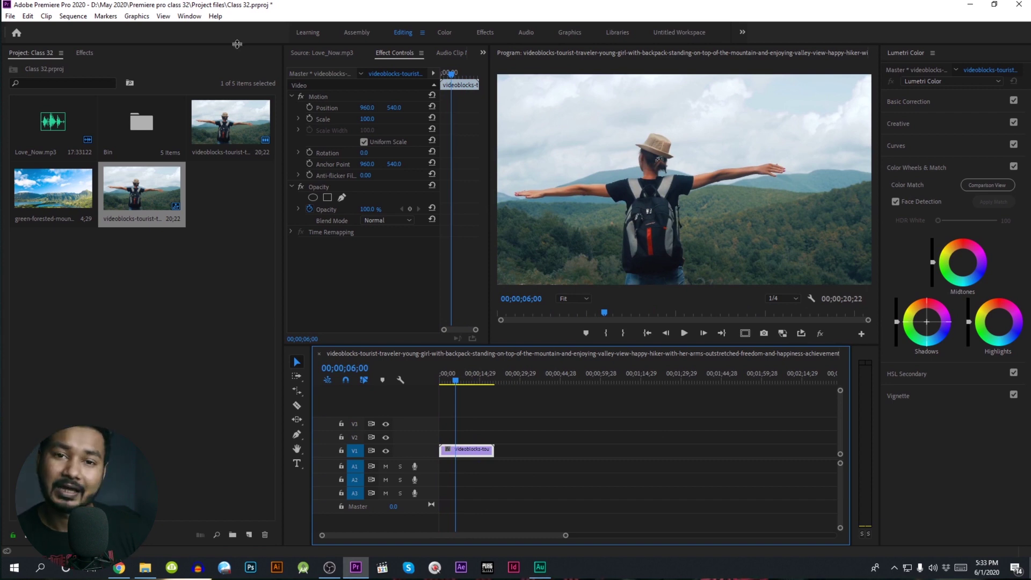
Search the effects for 'colo k' and apply Color Key to the tourist traveler clip.
{"action": "left_click", "coordinate": [84, 53]}
{"action": "left_click", "coordinate": [113, 67]}
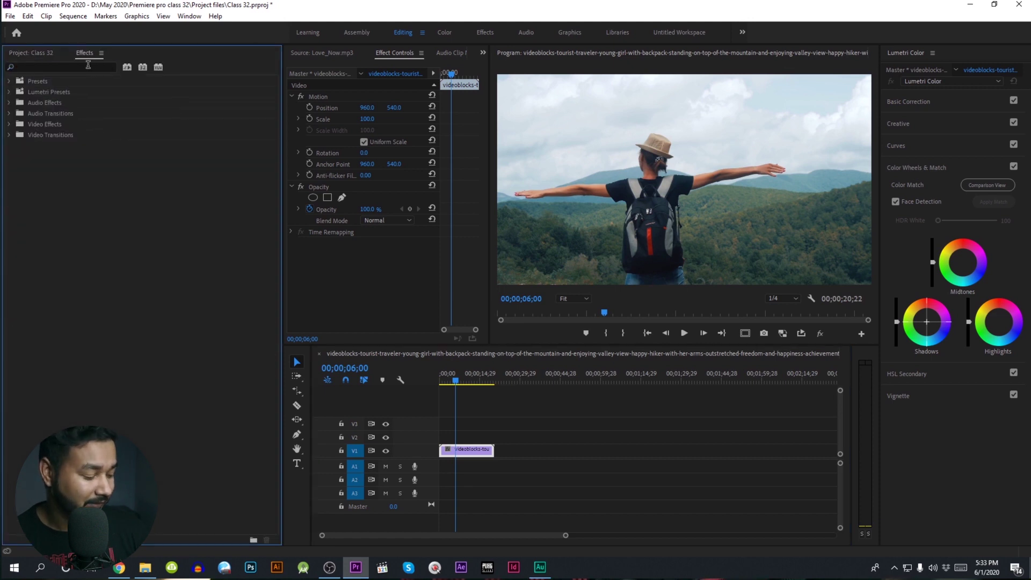
{"action": "left_click", "coordinate": [88, 65]}
{"action": "type", "text": "colo"}
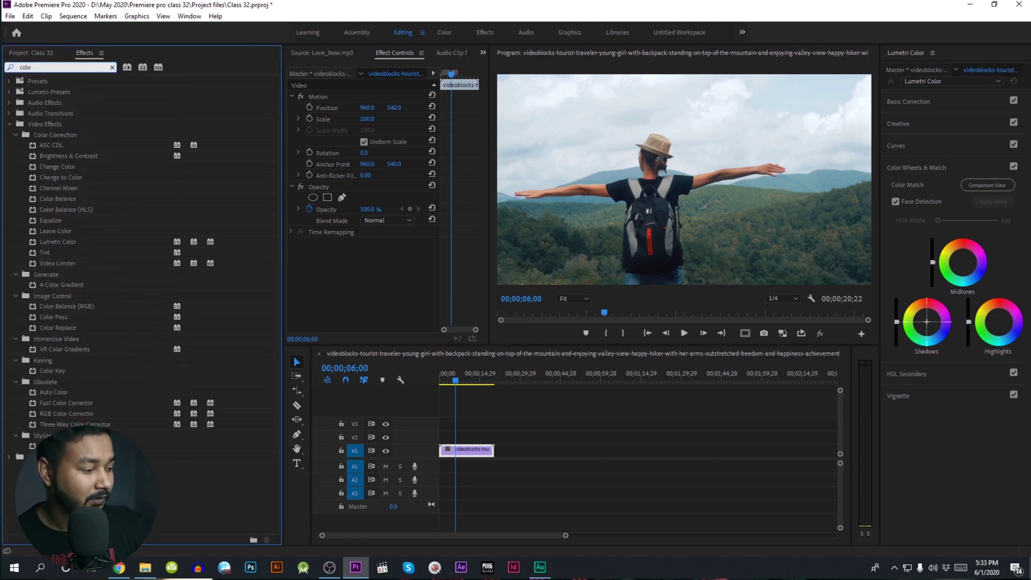
{"action": "type", "text": " key"}
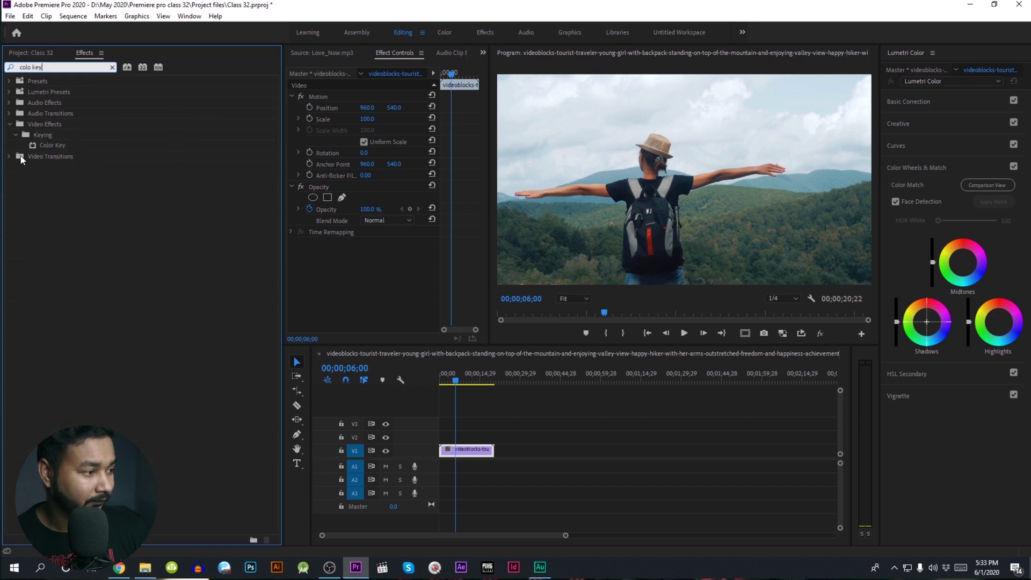
{"action": "left_click", "coordinate": [52, 145]}
{"action": "left_click_drag", "start_coordinate": [53, 143], "coordinate": [478, 455]}
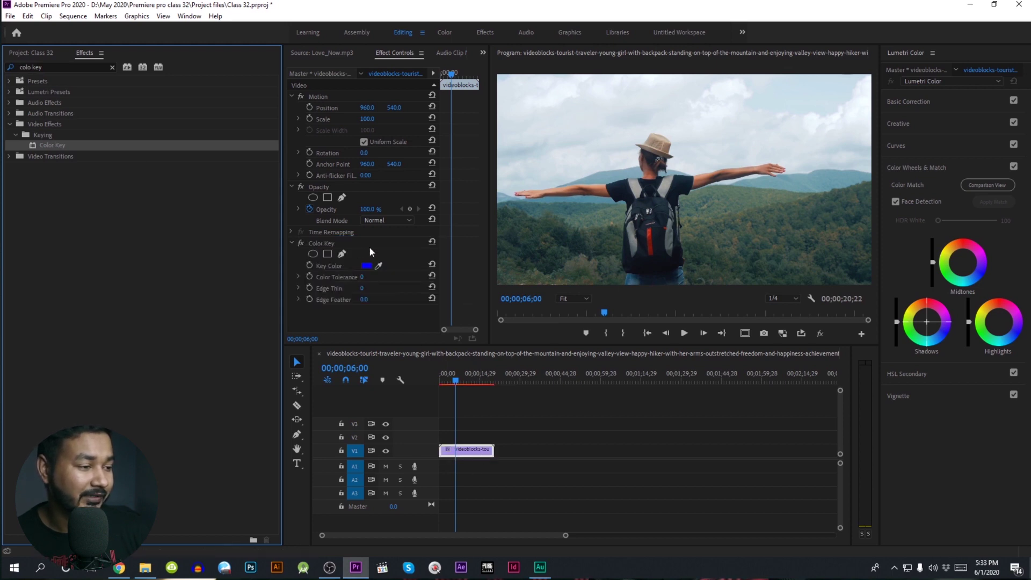
Sample the white sky as the Color Key colour and set Color Tolerance to 67.
{"action": "left_click", "coordinate": [546, 245]}
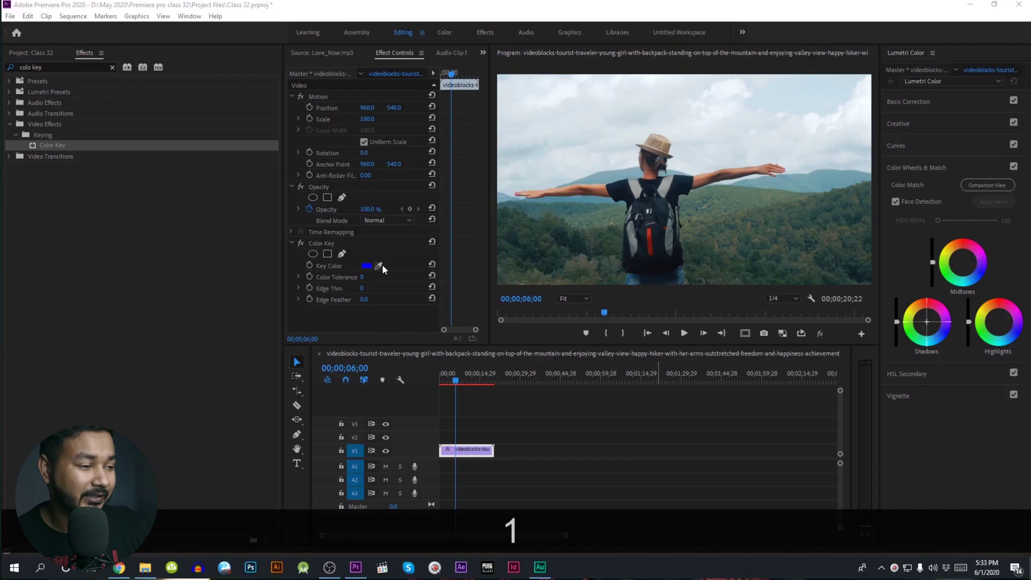
{"action": "left_click", "coordinate": [379, 265]}
{"action": "left_click", "coordinate": [740, 126]}
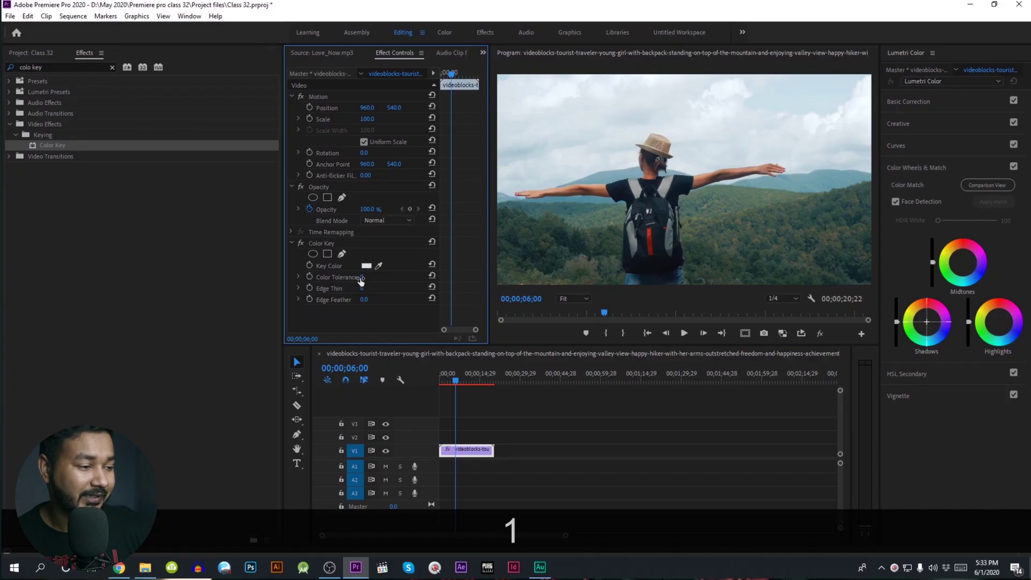
{"action": "left_click_drag", "start_coordinate": [362, 277], "coordinate": [392, 277]}
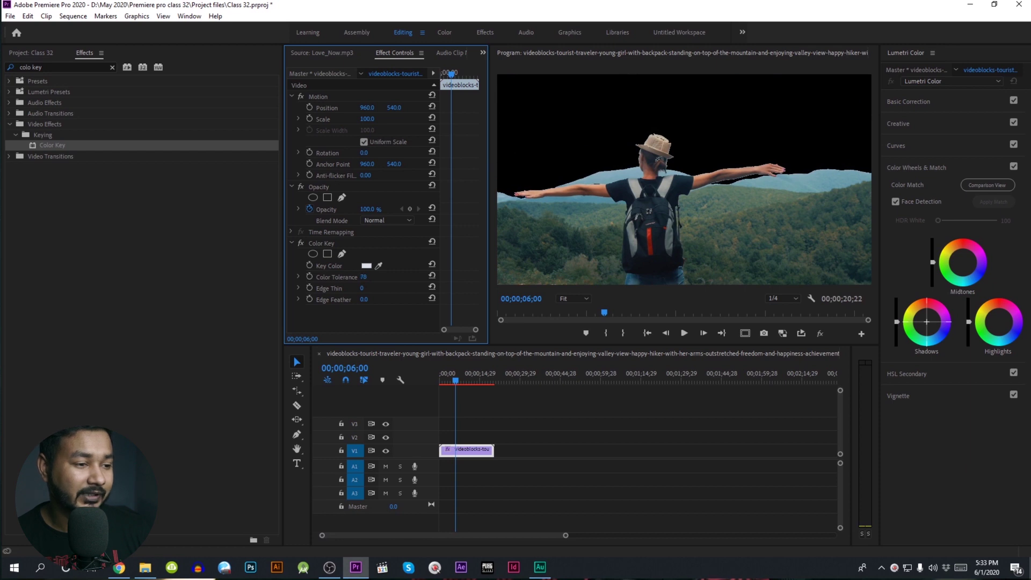
{"action": "mouse_move", "coordinate": [363, 278]}
{"action": "left_mouse_down"}
{"action": "mouse_move", "coordinate": [385, 277]}
{"action": "mouse_move", "coordinate": [367, 277]}
{"action": "left_mouse_up"}
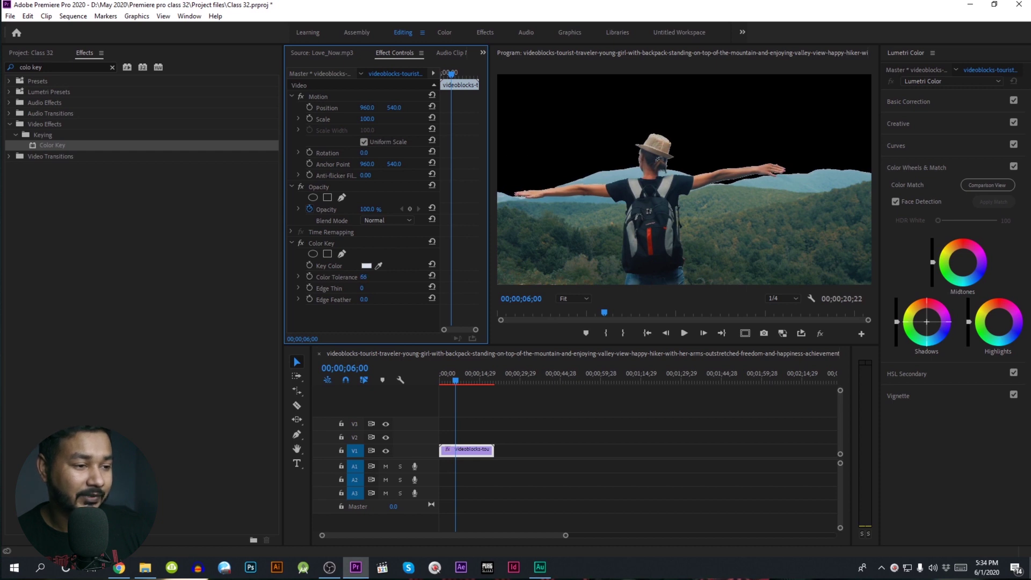
{"action": "left_click_drag", "start_coordinate": [364, 277], "coordinate": [362, 277]}
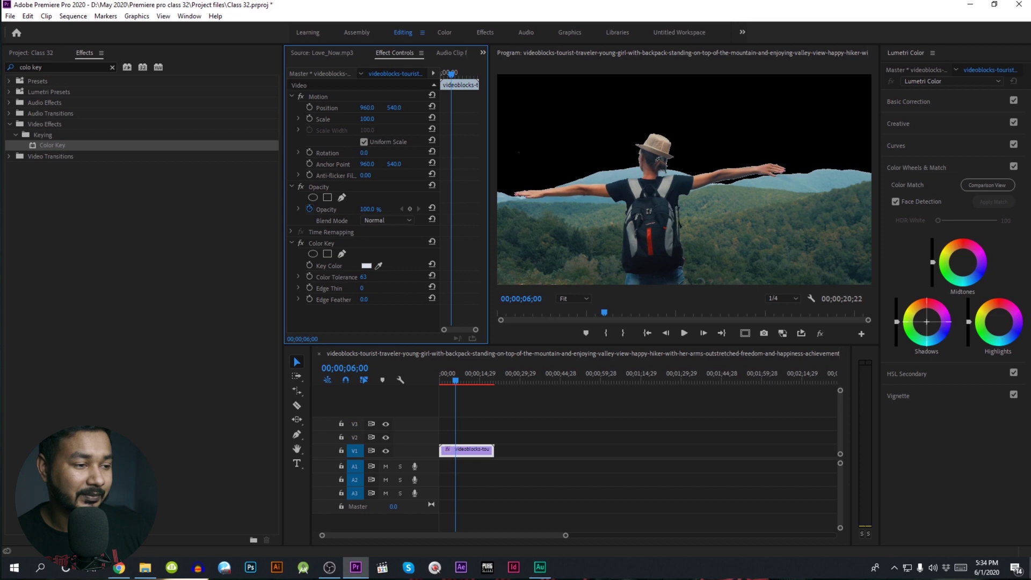
{"action": "left_click_drag", "start_coordinate": [364, 278], "coordinate": [411, 298]}
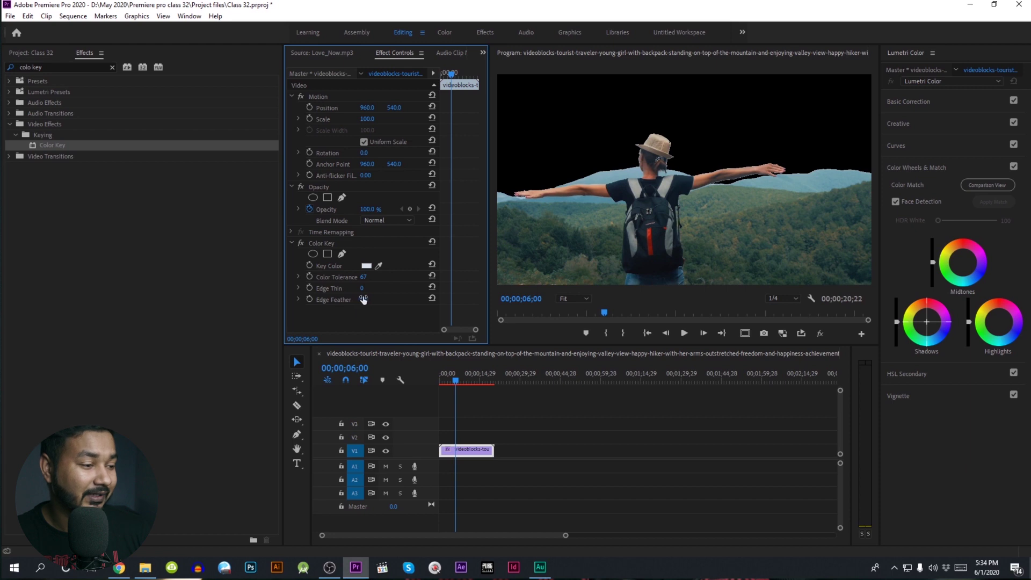
Check the keyed edges at 100% zoom, set Edge Feather to 2.3, then return the preview to Fit.
{"action": "left_click", "coordinate": [578, 298]}
{"action": "left_click", "coordinate": [579, 367]}
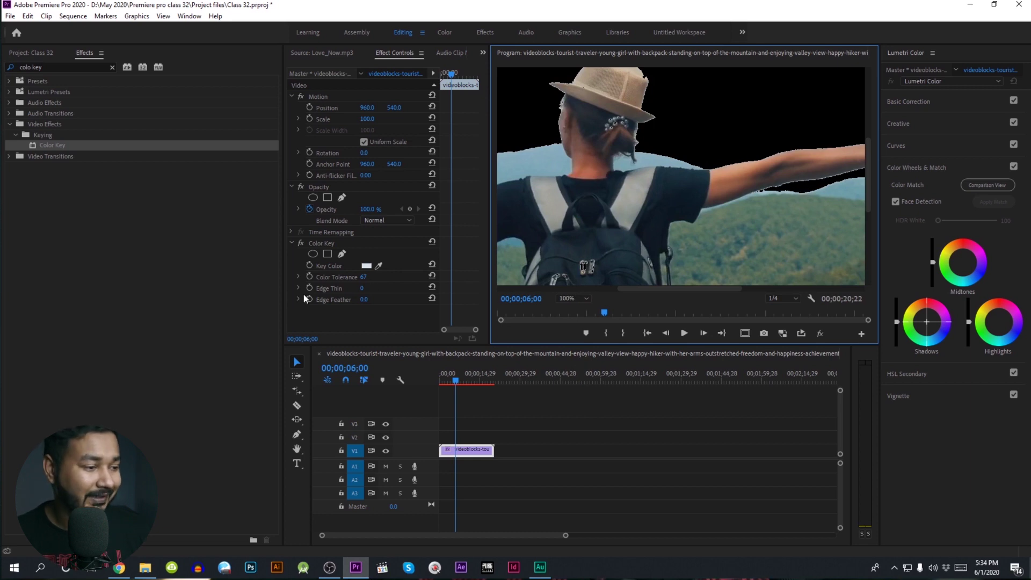
{"action": "left_click", "coordinate": [362, 304]}
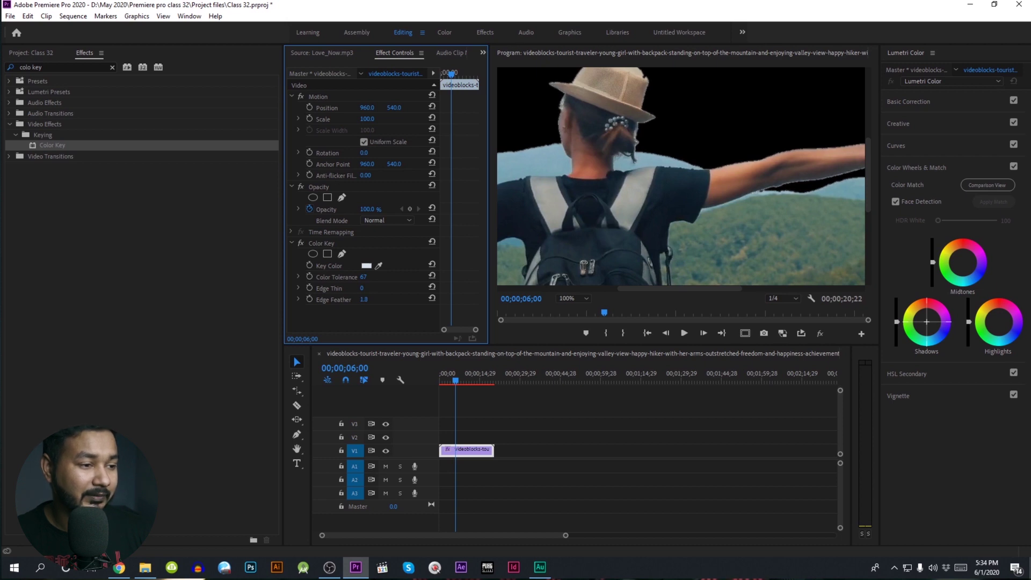
{"action": "left_click_drag", "start_coordinate": [364, 299], "coordinate": [375, 297]}
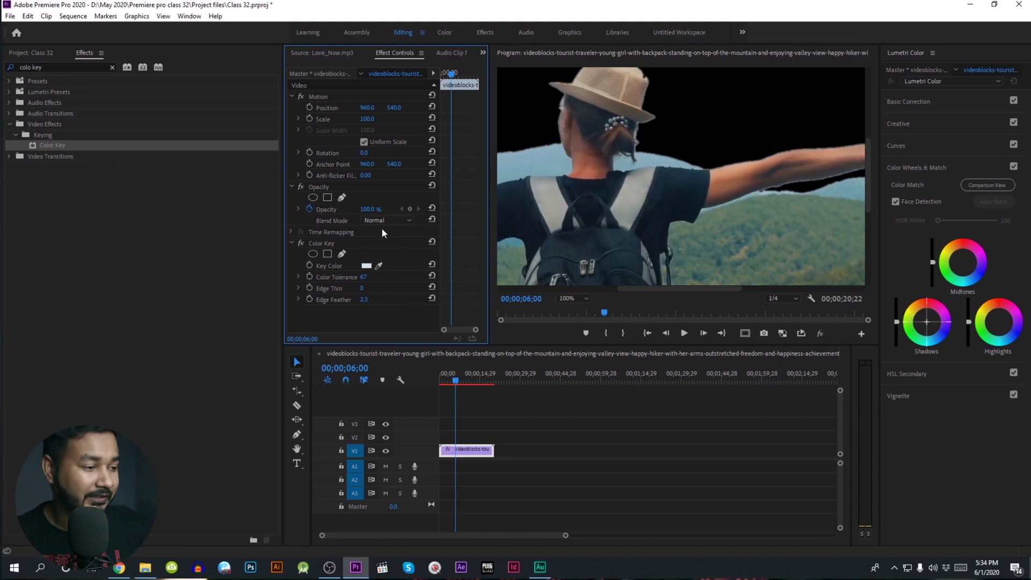
{"action": "left_click", "coordinate": [580, 299]}
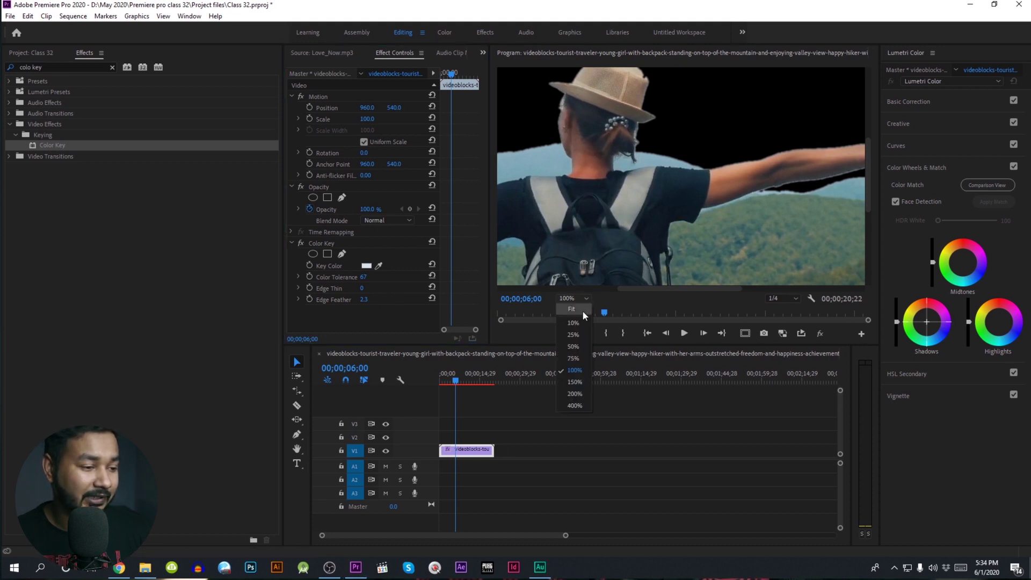
{"action": "left_click", "coordinate": [582, 309]}
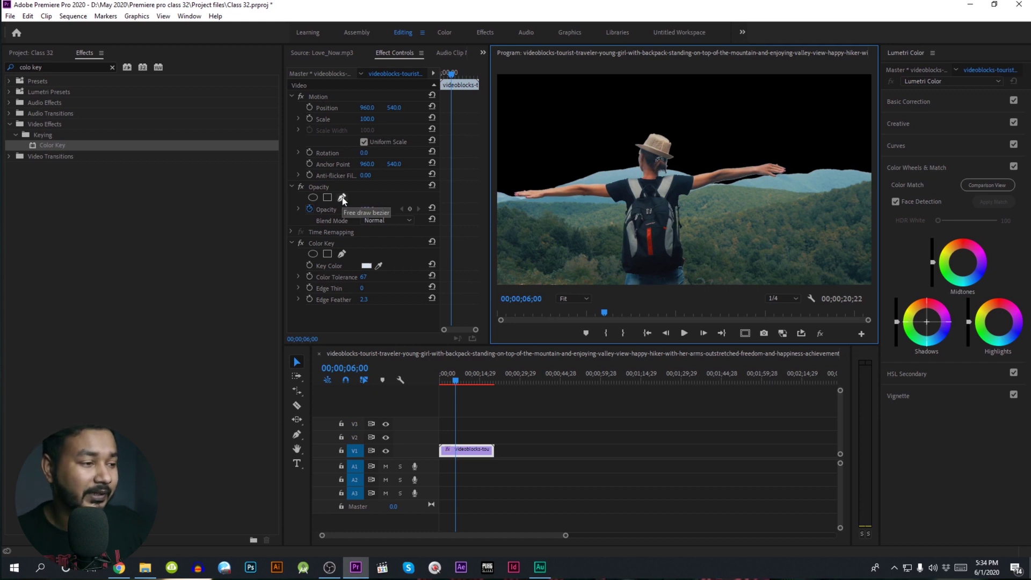
Draw a closed Color Key mask along the hiker's arms, ridge line and frame bottom.
{"action": "left_click", "coordinate": [342, 255]}
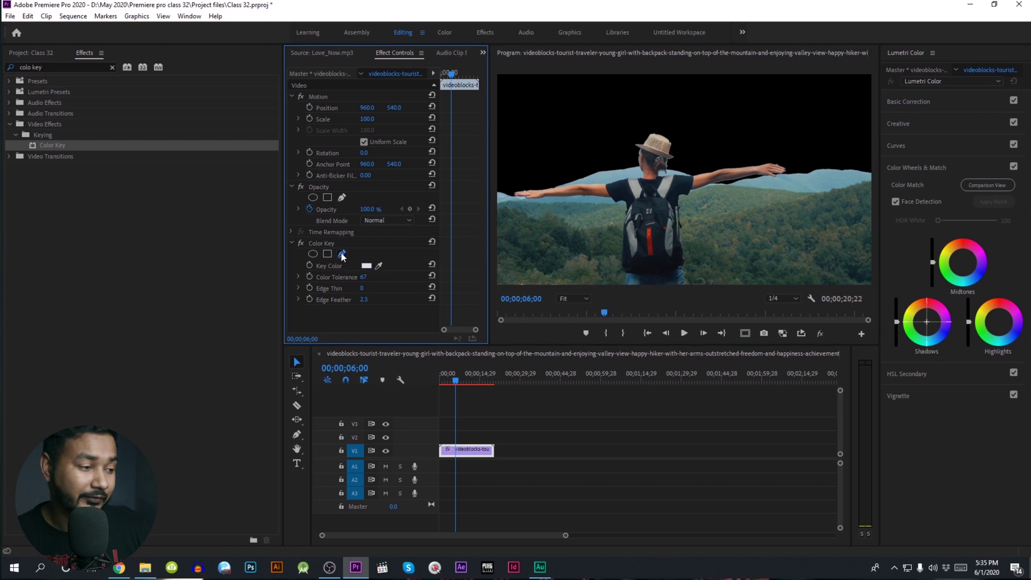
{"action": "left_click", "coordinate": [501, 206]}
{"action": "left_click", "coordinate": [574, 192]}
{"action": "left_click", "coordinate": [643, 186]}
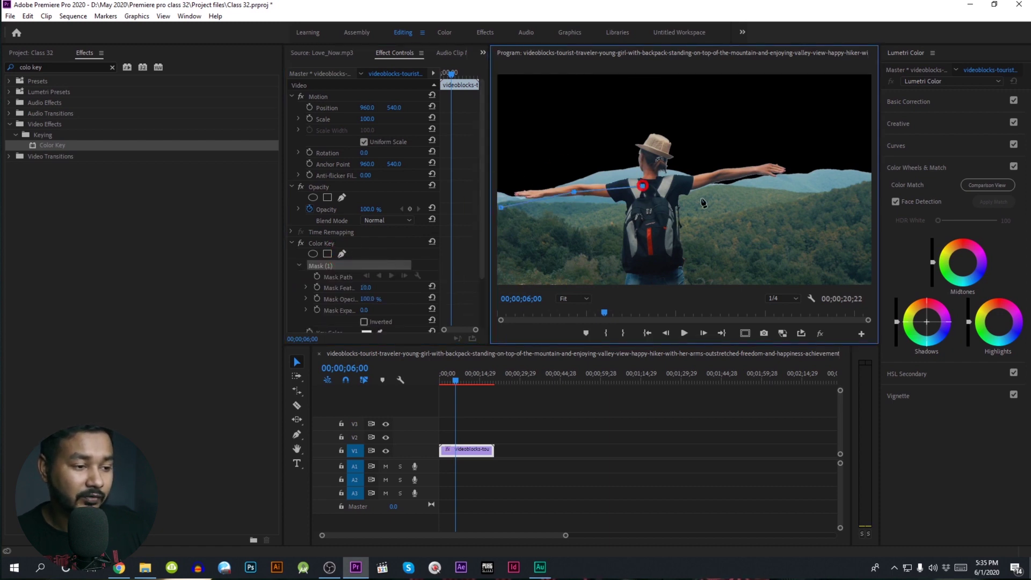
{"action": "left_click", "coordinate": [712, 194]}
{"action": "left_click", "coordinate": [787, 184]}
{"action": "left_click", "coordinate": [848, 177]}
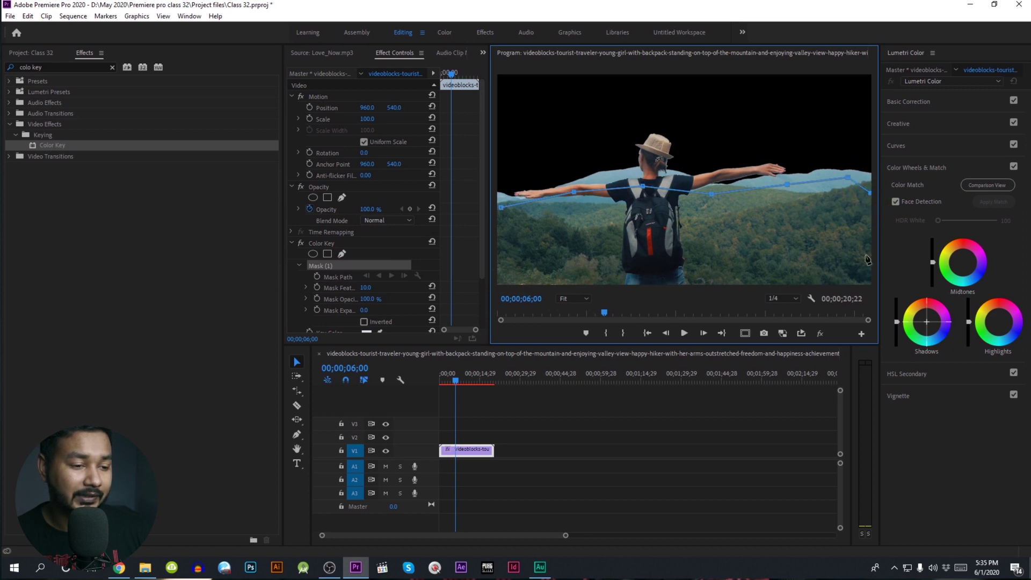
{"action": "left_click", "coordinate": [867, 281]}
{"action": "left_click", "coordinate": [652, 279]}
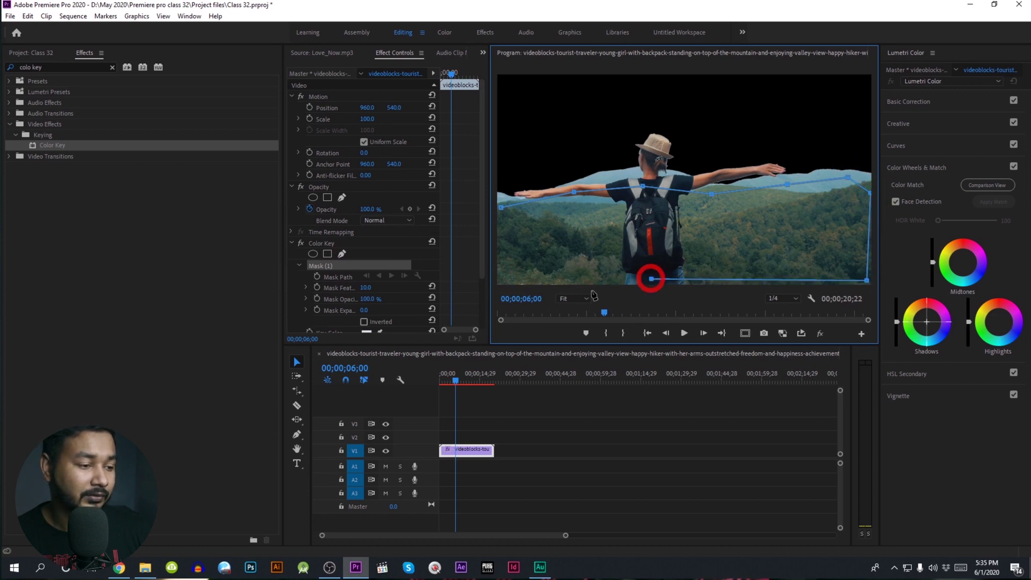
{"action": "left_click", "coordinate": [506, 282]}
{"action": "left_click", "coordinate": [502, 207]}
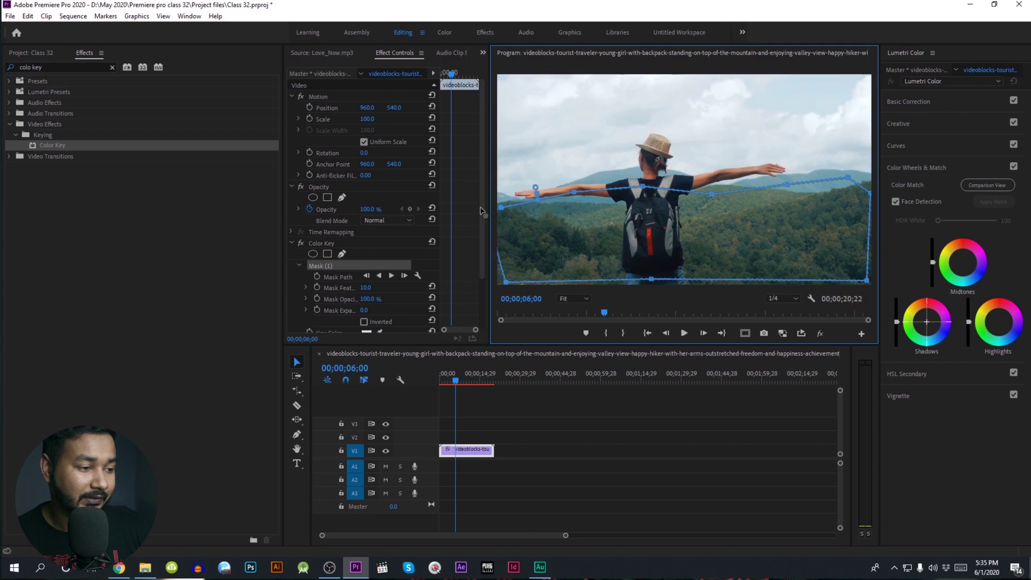
Push the bottom and right mask points beyond the frame and invert the mask.
{"action": "left_click", "coordinate": [479, 206]}
{"action": "left_click", "coordinate": [472, 301]}
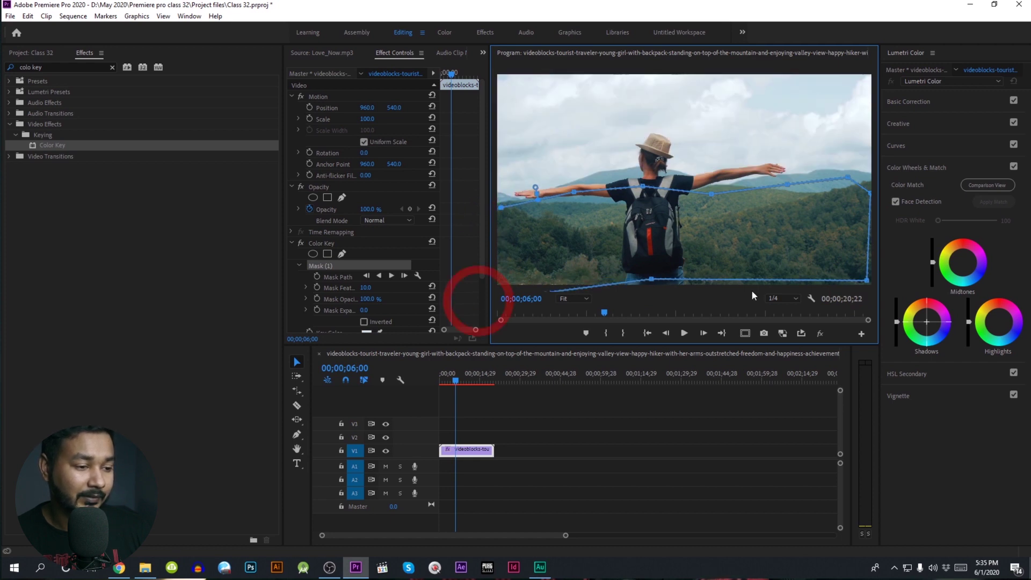
{"action": "left_click_drag", "start_coordinate": [653, 280], "coordinate": [653, 297]}
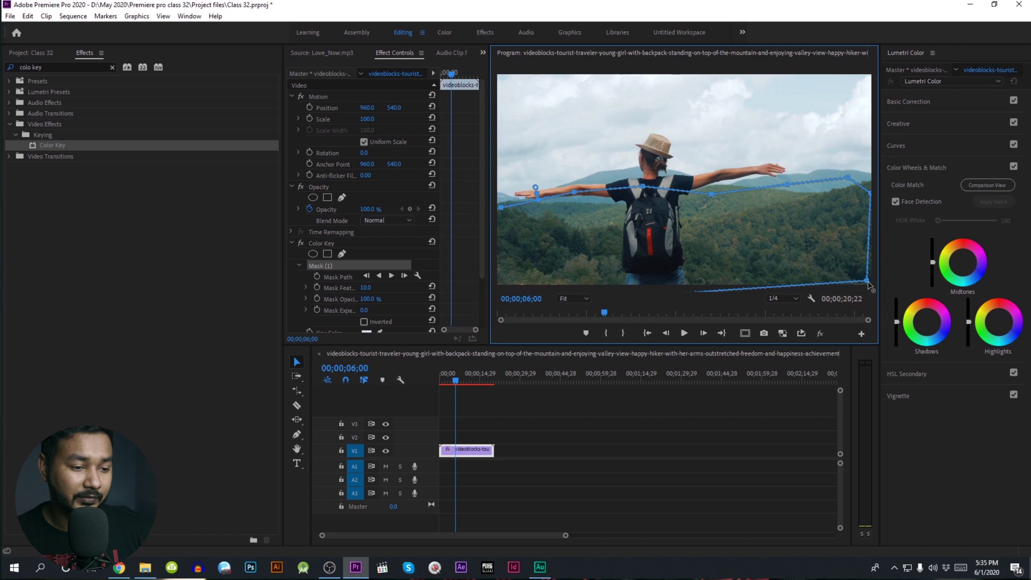
{"action": "left_click_drag", "start_coordinate": [870, 285], "coordinate": [903, 311]}
{"action": "left_click_drag", "start_coordinate": [871, 195], "coordinate": [891, 192]}
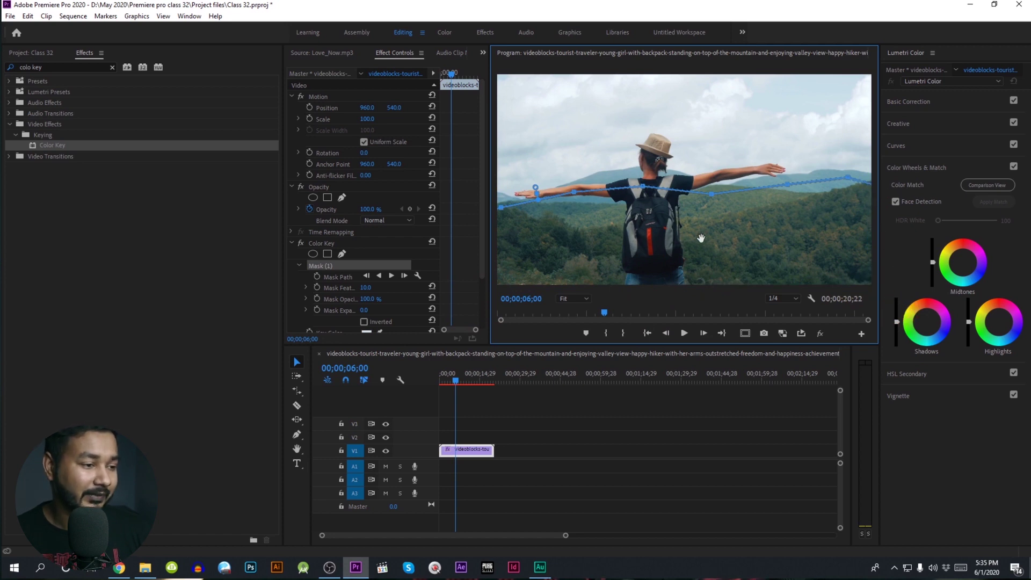
{"action": "left_click", "coordinate": [364, 321]}
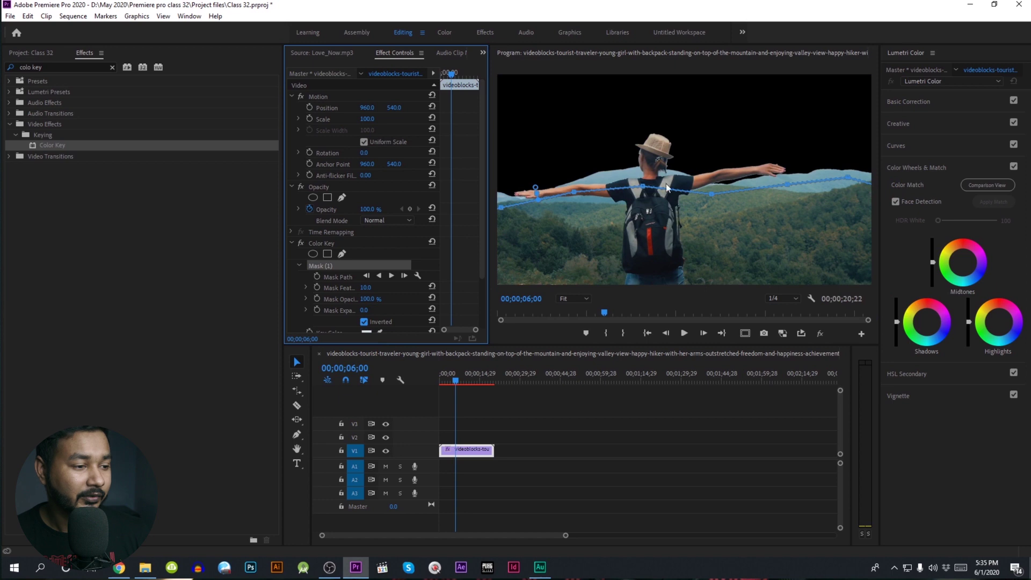
Review the blacked-out sky, reselect the hiker clip, and select the green-forested mountain clip in the project.
{"action": "left_click", "coordinate": [540, 443]}
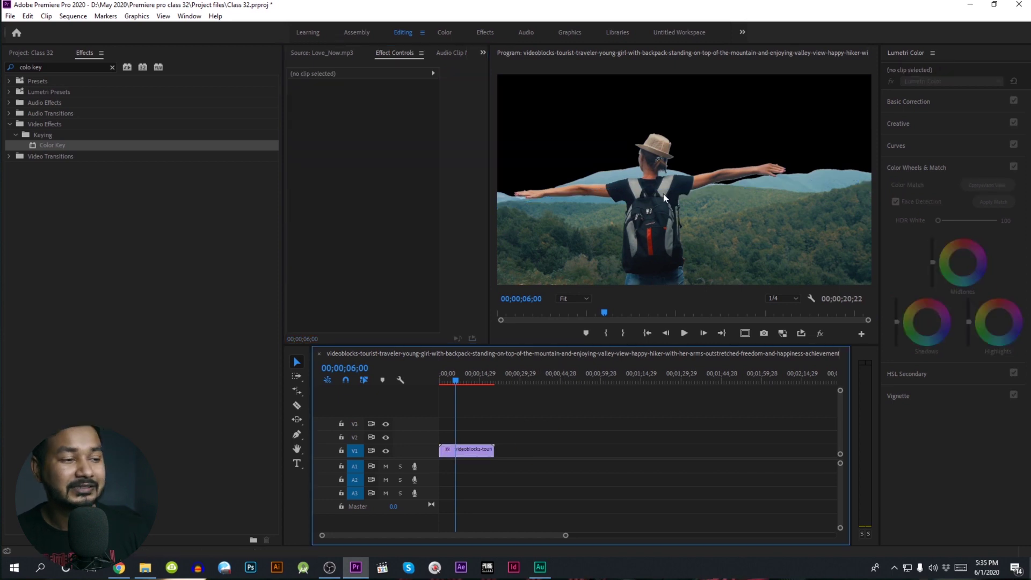
{"action": "left_click", "coordinate": [468, 451]}
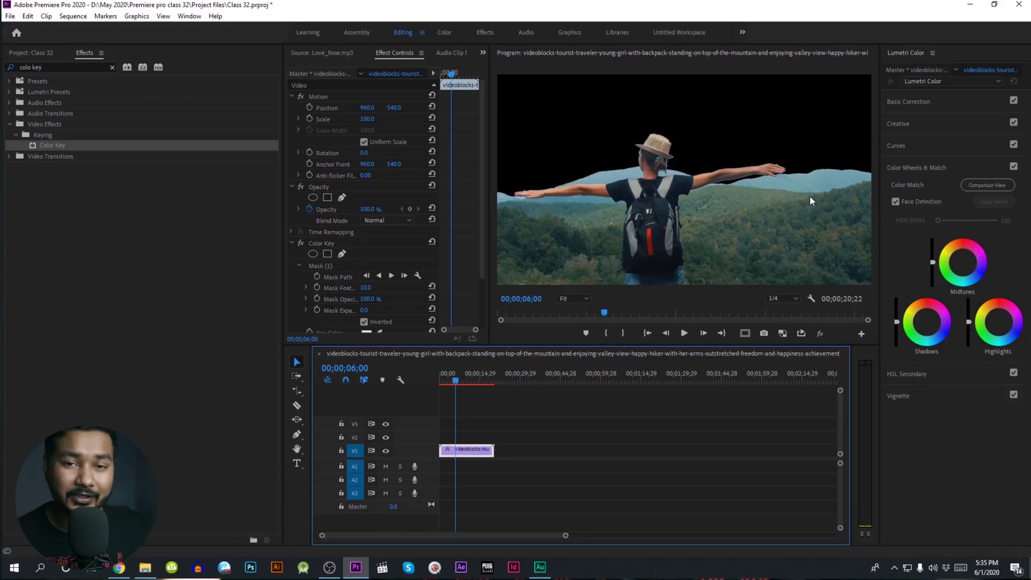
{"action": "left_click", "coordinate": [31, 52]}
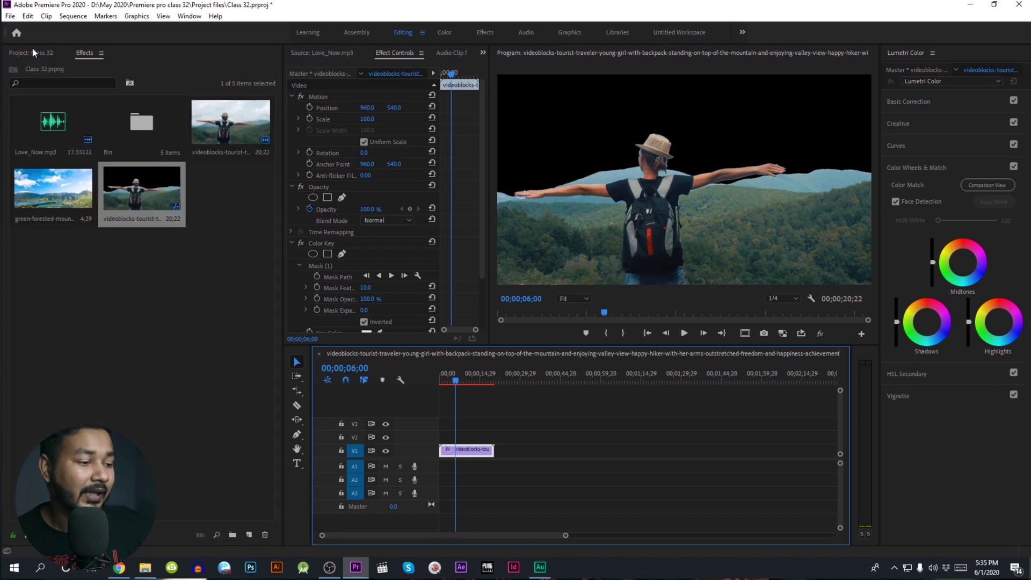
{"action": "left_click", "coordinate": [36, 183]}
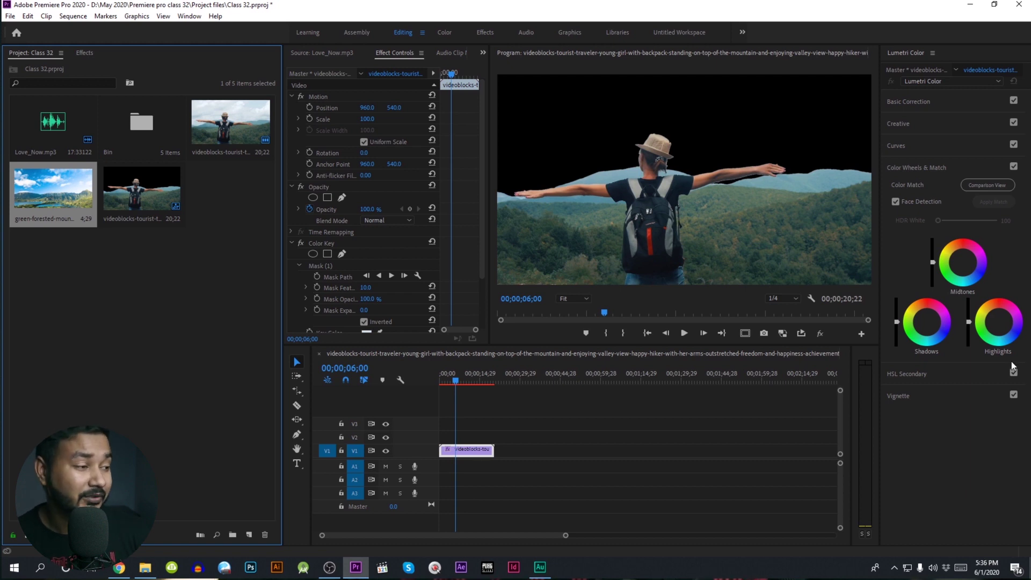
Move the hiker clip to V2 and place the mountain sky clip beneath it on V1.
{"action": "left_click_drag", "start_coordinate": [66, 192], "coordinate": [494, 439]}
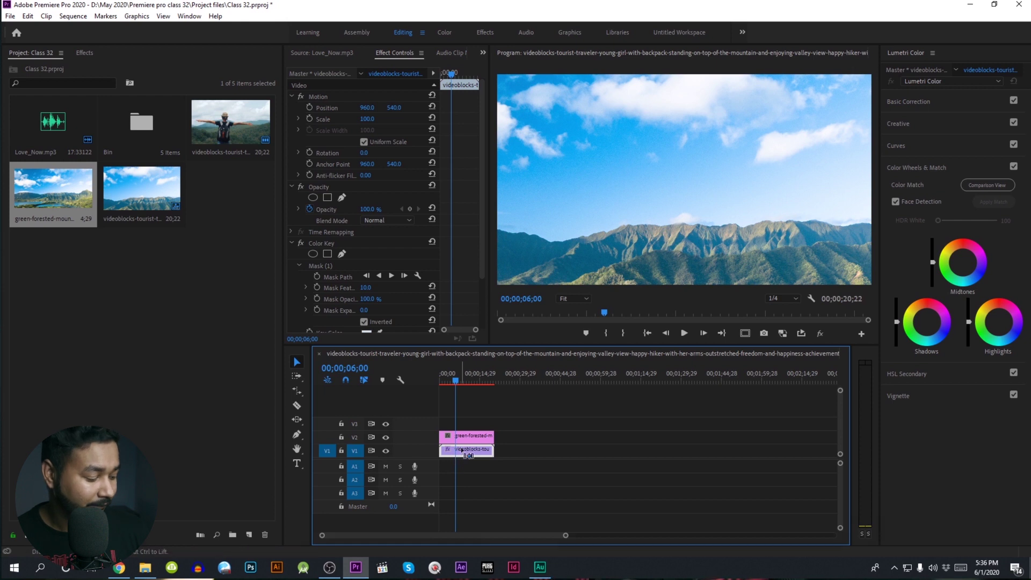
{"action": "key", "text": "ctrl+z"}
{"action": "key", "text": "ctrl+z"}
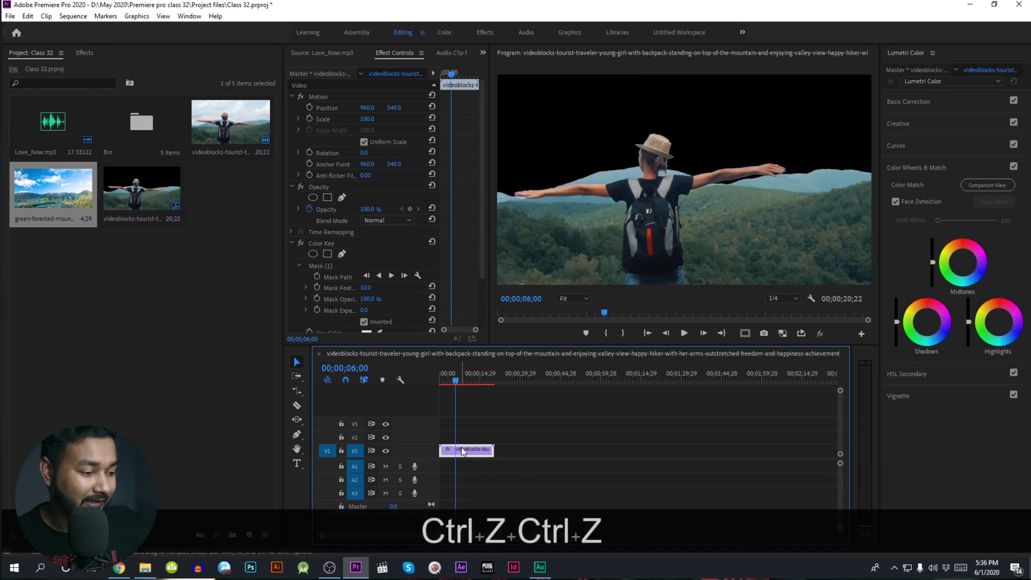
{"action": "left_click_drag", "start_coordinate": [463, 450], "coordinate": [463, 435]}
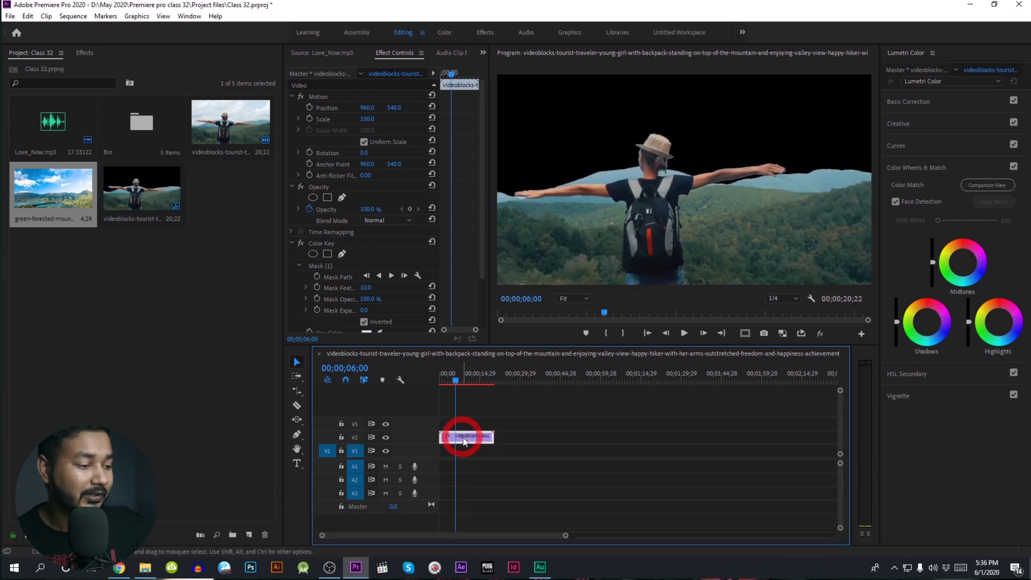
{"action": "left_click", "coordinate": [37, 202]}
{"action": "left_click_drag", "start_coordinate": [35, 202], "coordinate": [493, 450]}
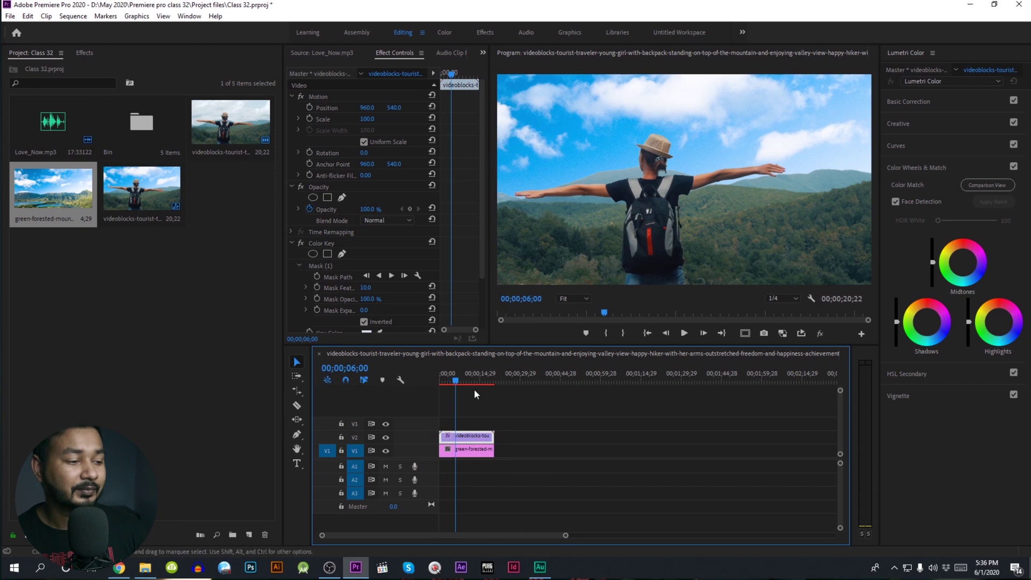
Scrub and play the sequence to preview the sky composite.
{"action": "left_click_drag", "start_coordinate": [456, 380], "coordinate": [407, 396]}
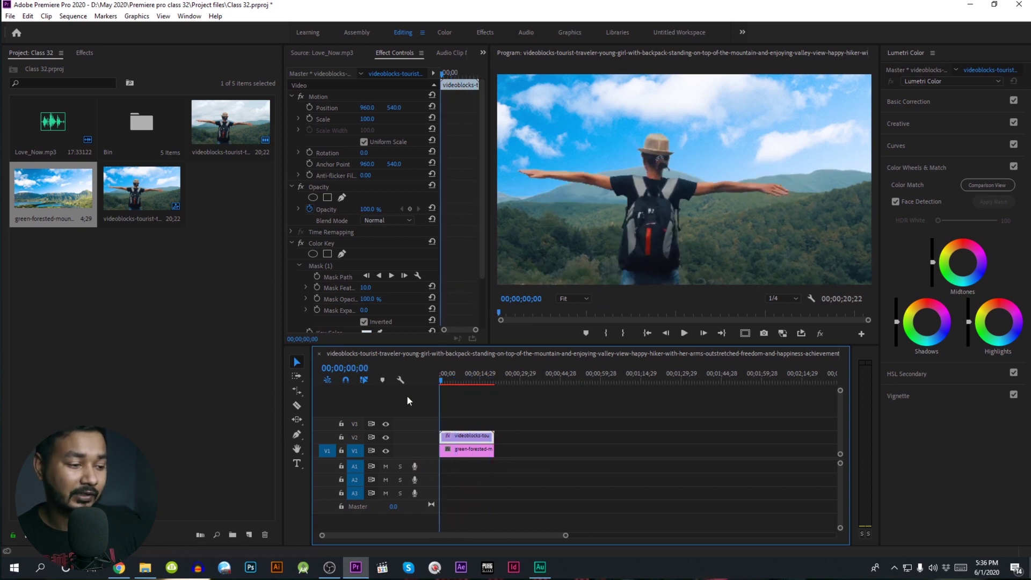
{"action": "key", "text": "space"}
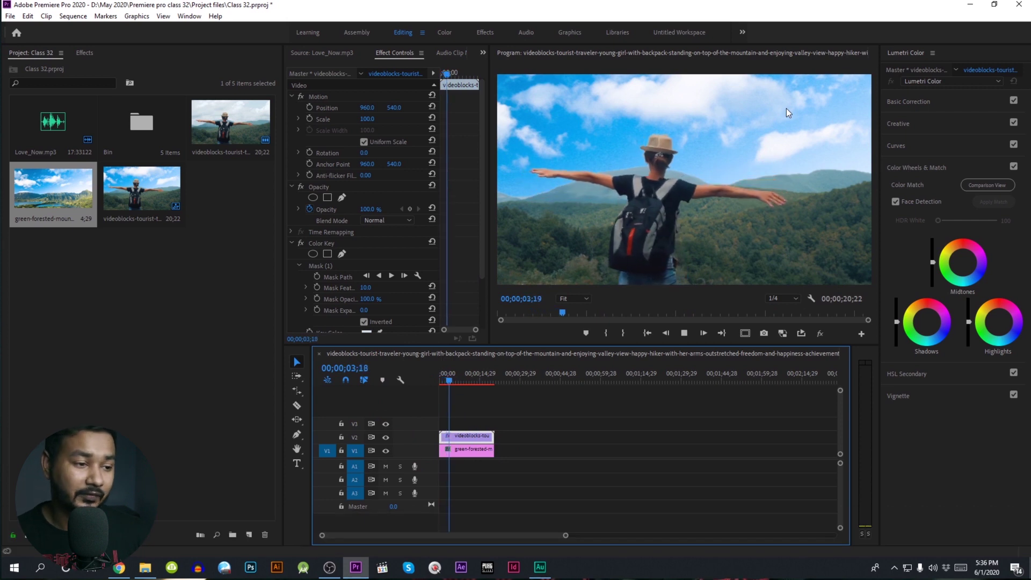
{"action": "key", "text": "space"}
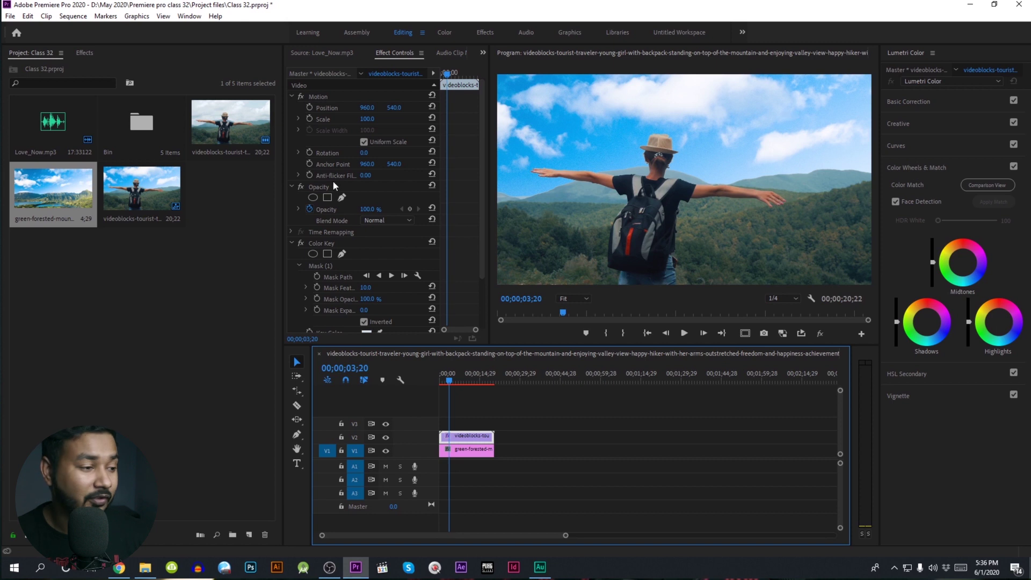
Grade the forested mountain clip in Lumetri Color, tinting the shadows, midtones and highlights wheels.
{"action": "left_click", "coordinate": [452, 378]}
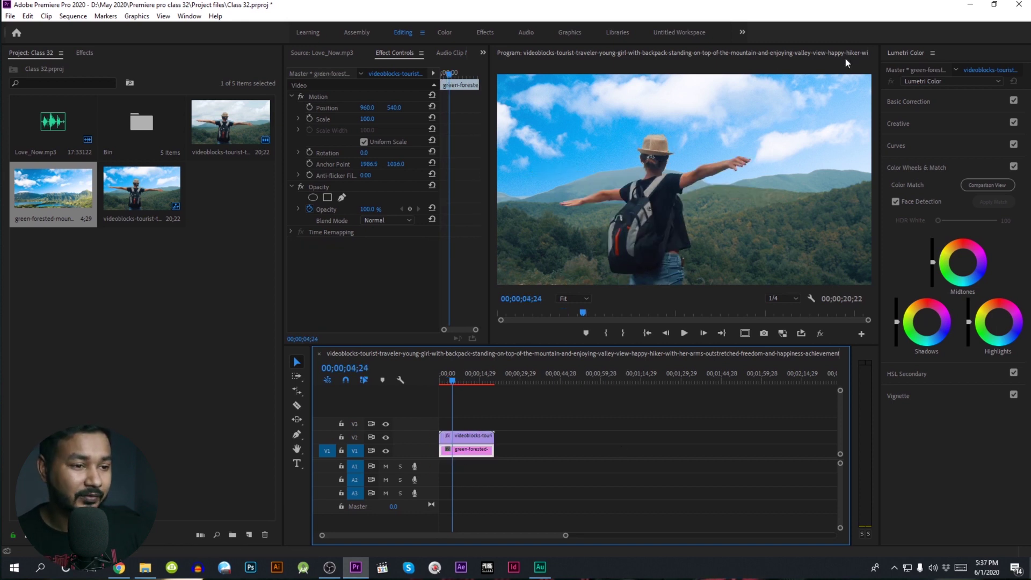
{"action": "left_click", "coordinate": [189, 16]}
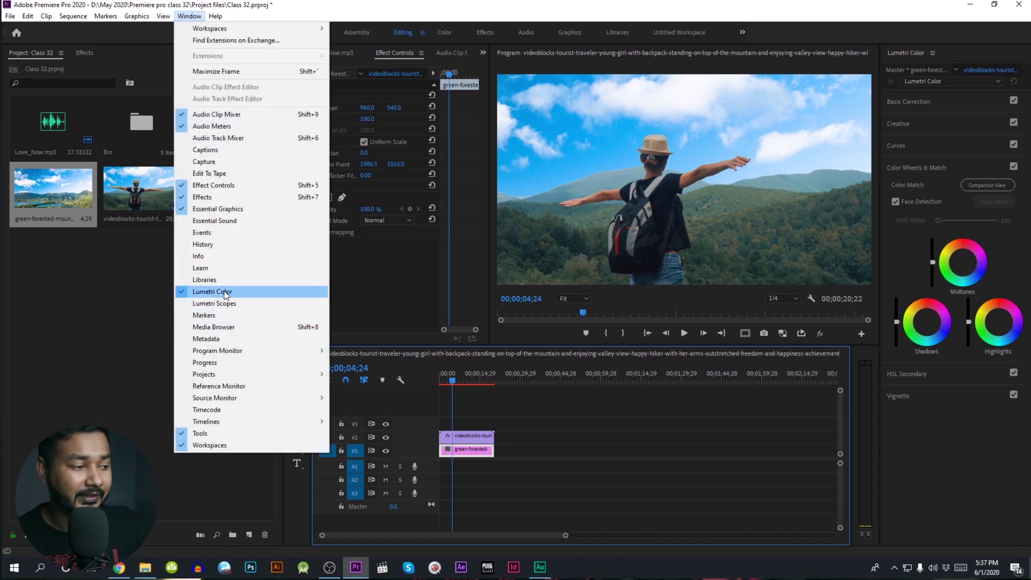
{"action": "left_click", "coordinate": [953, 440]}
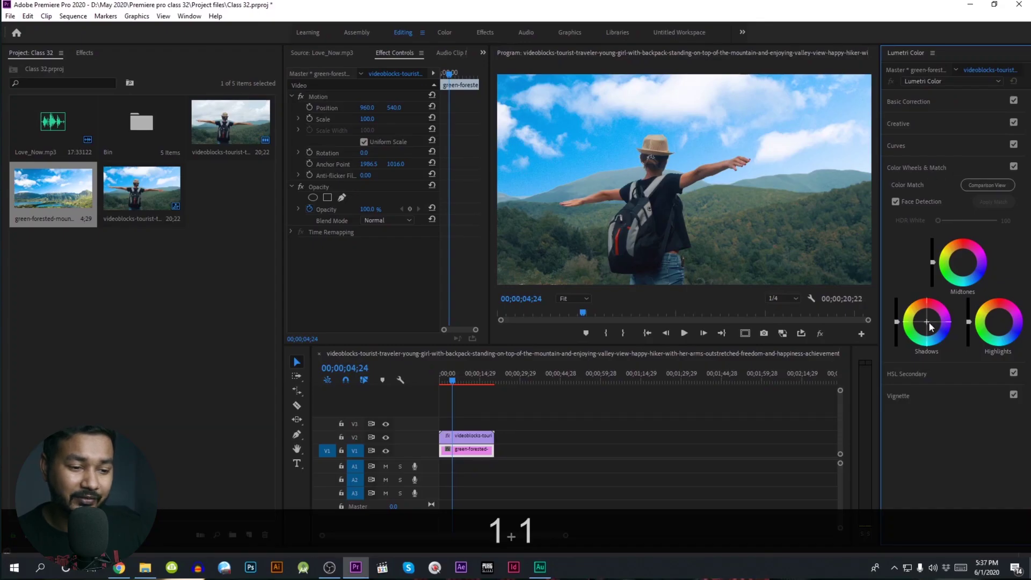
{"action": "left_click", "coordinate": [926, 325]}
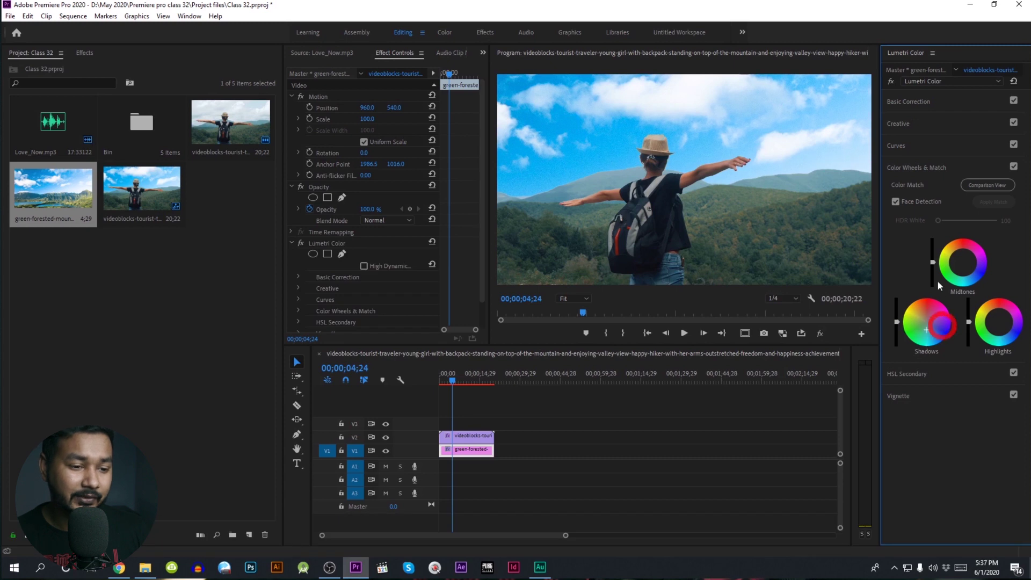
{"action": "left_click_drag", "start_coordinate": [962, 264], "coordinate": [963, 257]}
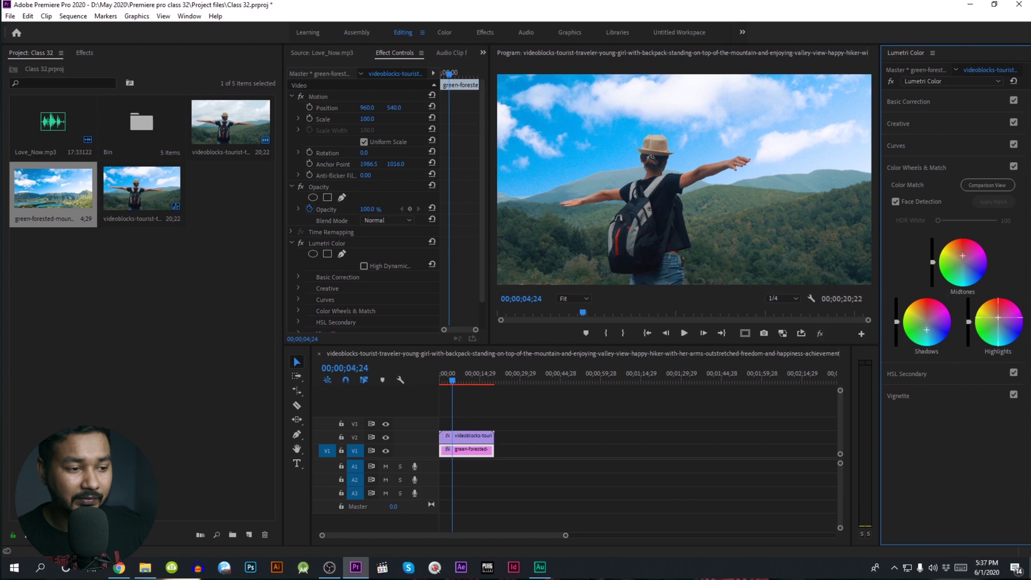
{"action": "left_click_drag", "start_coordinate": [998, 317], "coordinate": [999, 314]}
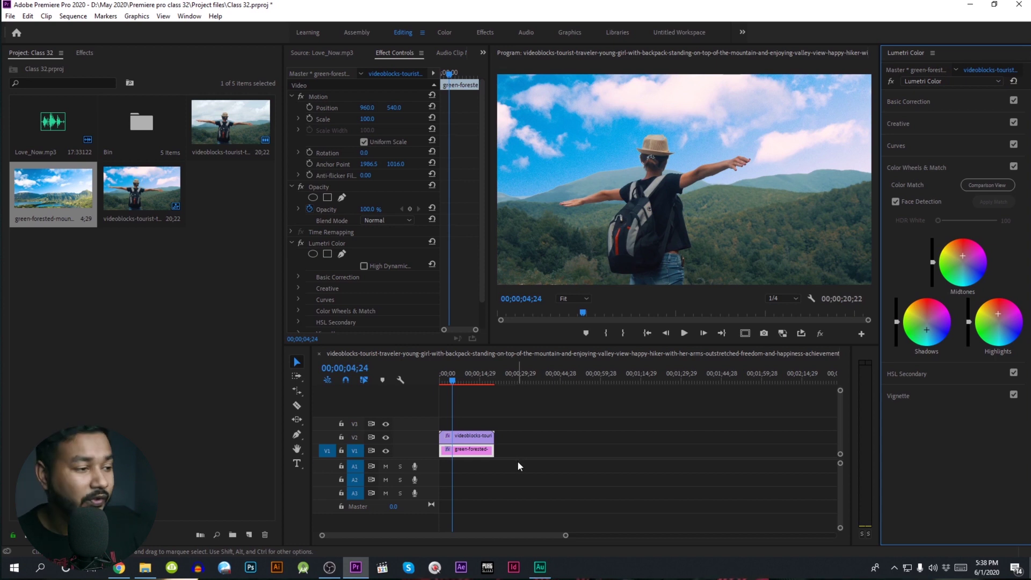
Apply Gaussian Blur to the forested mountain clip with Blurriness 30.
{"action": "left_click", "coordinate": [85, 53]}
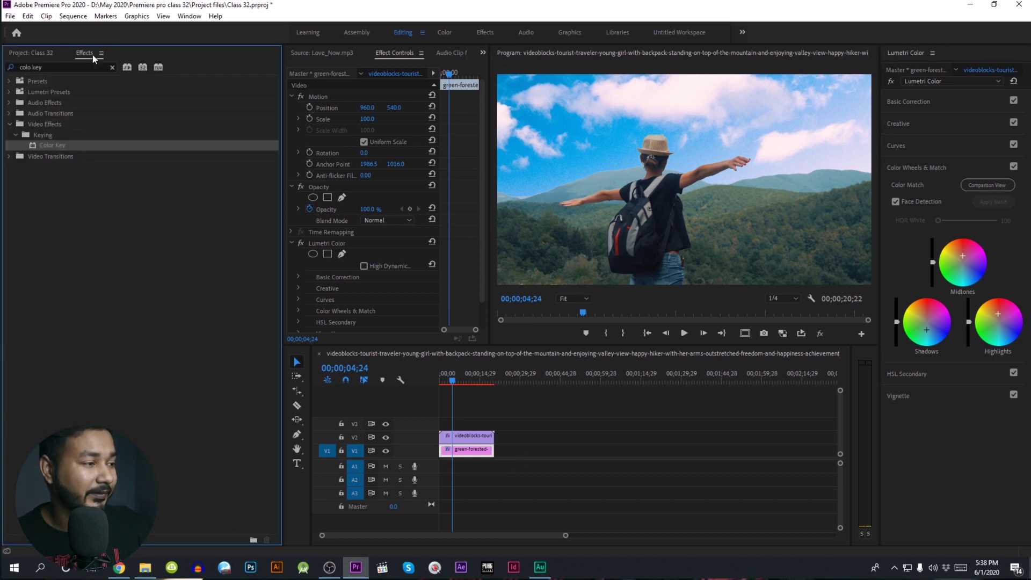
{"action": "left_click", "coordinate": [112, 67]}
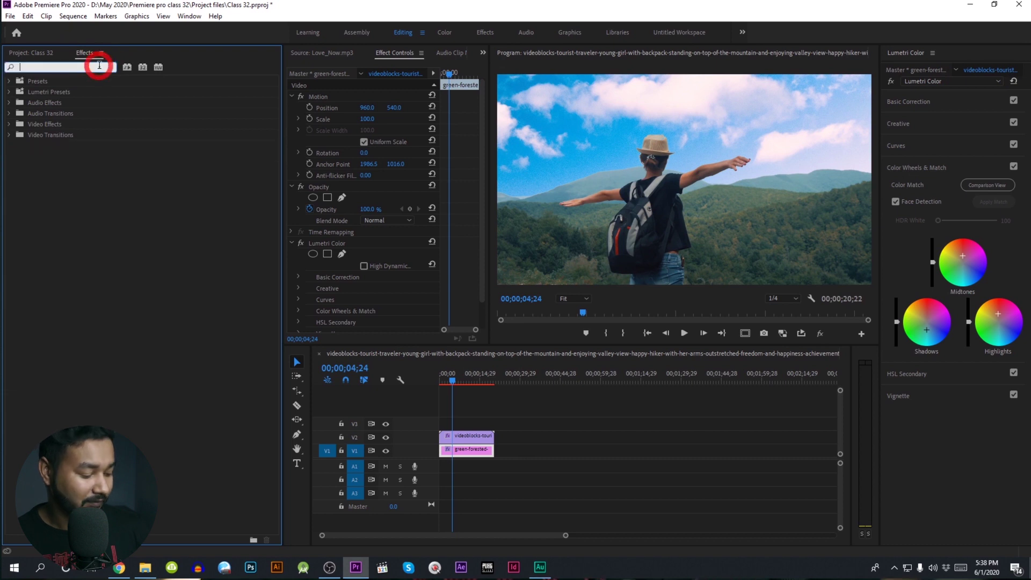
{"action": "type", "text": "blur"}
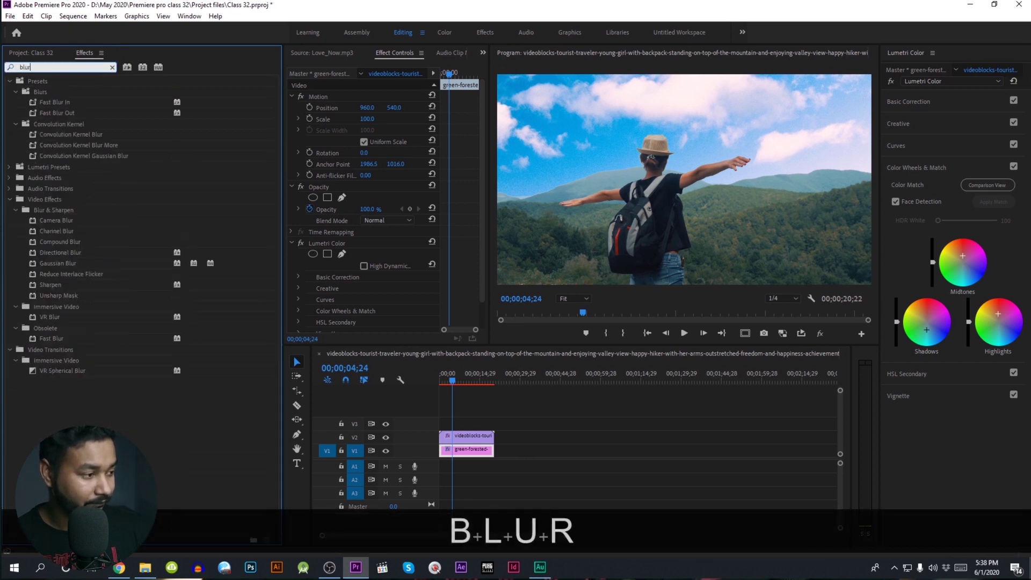
{"action": "left_click", "coordinate": [56, 263]}
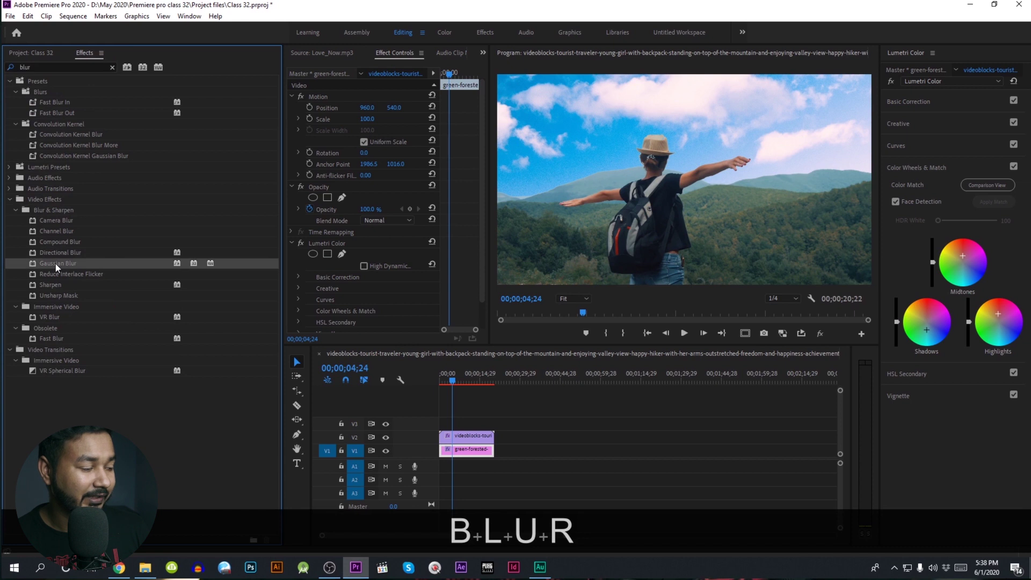
{"action": "left_click_drag", "start_coordinate": [56, 264], "coordinate": [480, 457]}
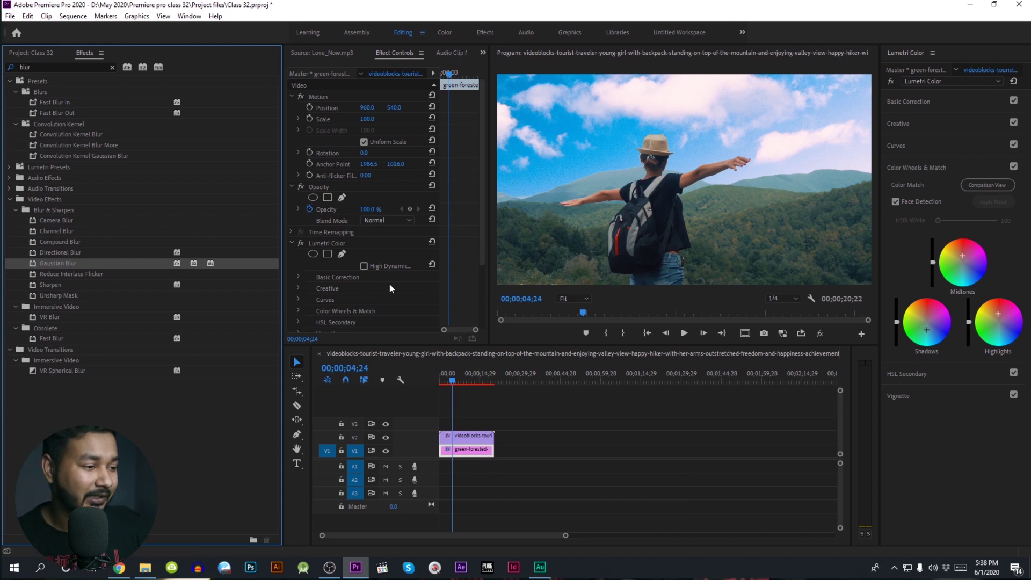
{"action": "scroll", "coordinate": [390, 283], "scroll_direction": "down", "scroll_amount": 4}
{"action": "mouse_move", "coordinate": [364, 282]}
{"action": "left_mouse_down"}
{"action": "mouse_move", "coordinate": [380, 282]}
{"action": "mouse_move", "coordinate": [361, 281]}
{"action": "left_mouse_up"}
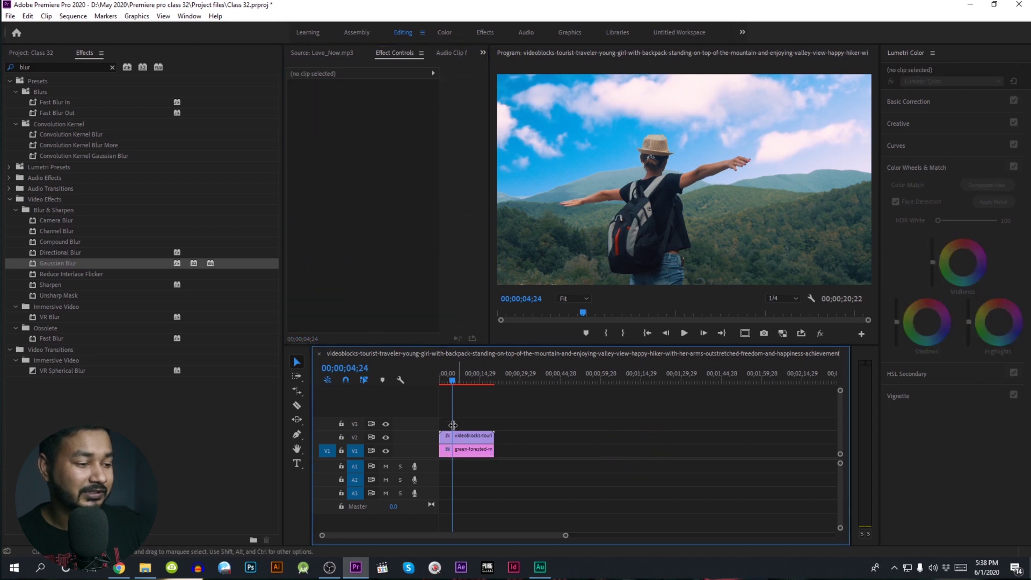
Move the forested mountain clip to about 59 seconds and import the cloud time-lapse clip.
{"action": "left_click", "coordinate": [636, 446]}
{"action": "left_click_drag", "start_coordinate": [456, 375], "coordinate": [434, 385]}
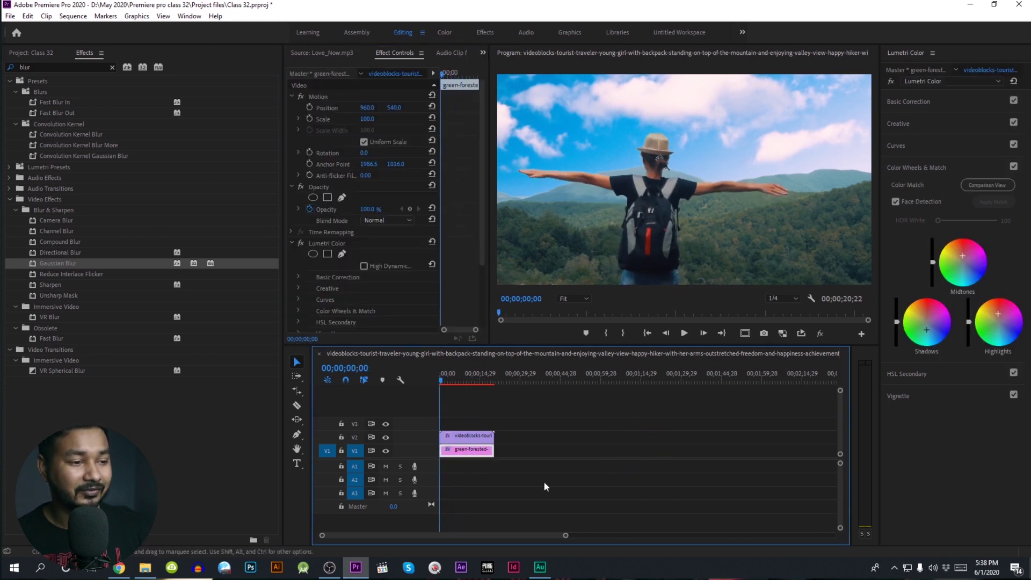
{"action": "left_click", "coordinate": [557, 470]}
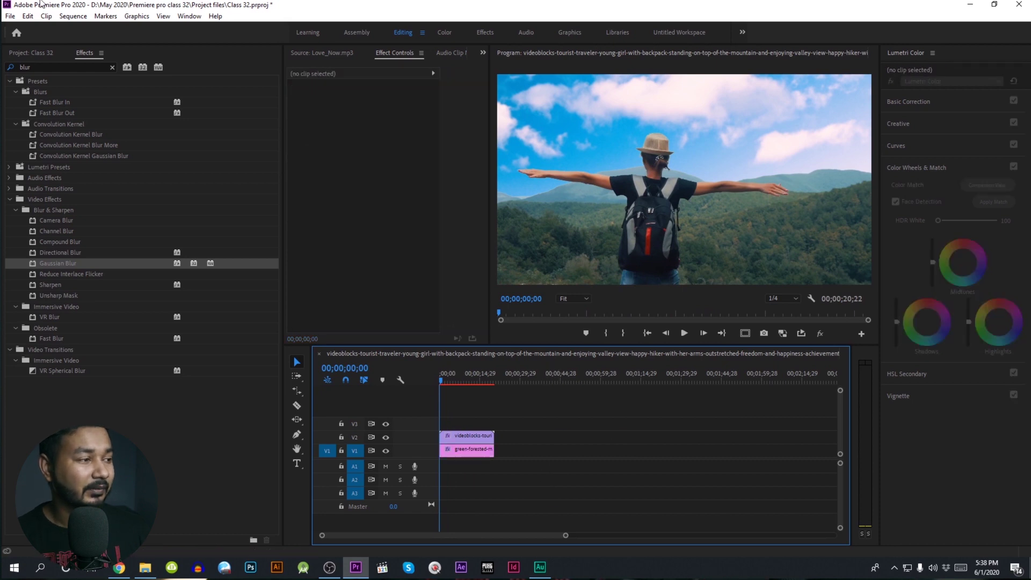
{"action": "left_click", "coordinate": [30, 53]}
{"action": "left_click_drag", "start_coordinate": [456, 453], "coordinate": [579, 457]}
{"action": "left_click", "coordinate": [145, 568]}
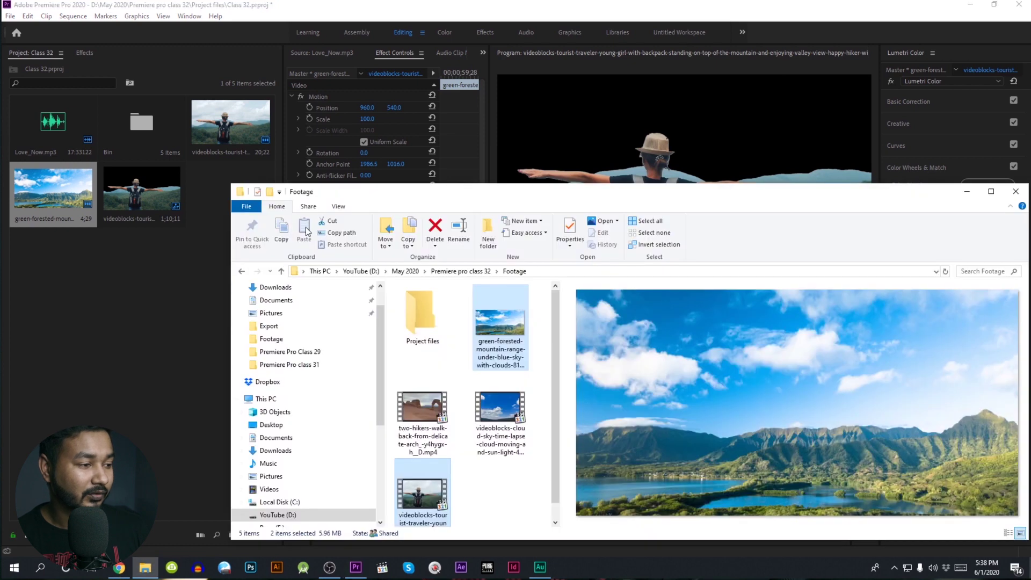
{"action": "left_click_drag", "start_coordinate": [499, 454], "coordinate": [139, 345]}
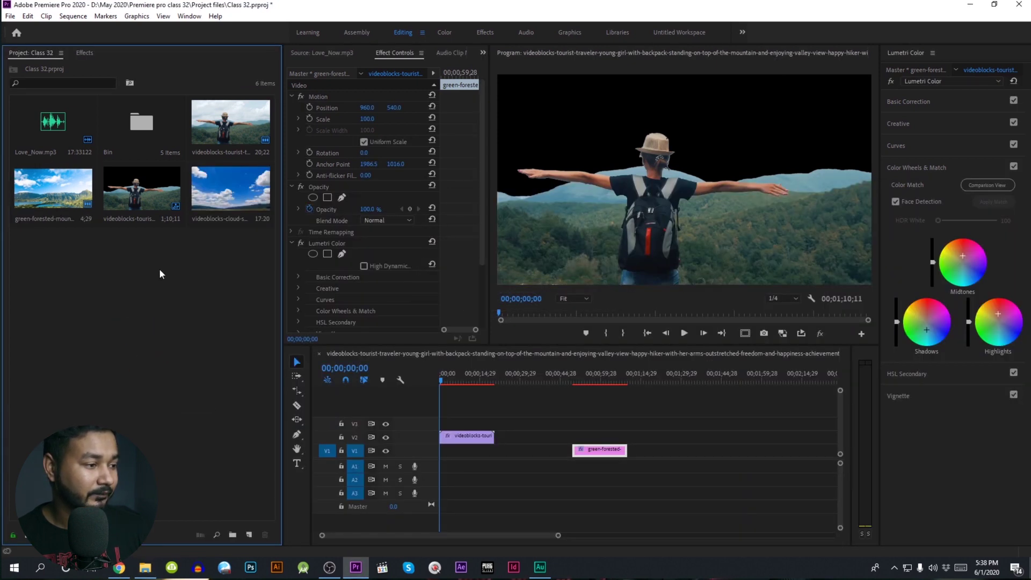
Place the cloud time-lapse on V1 at the sequence start and preview the composite.
{"action": "left_click_drag", "start_coordinate": [234, 213], "coordinate": [450, 450]}
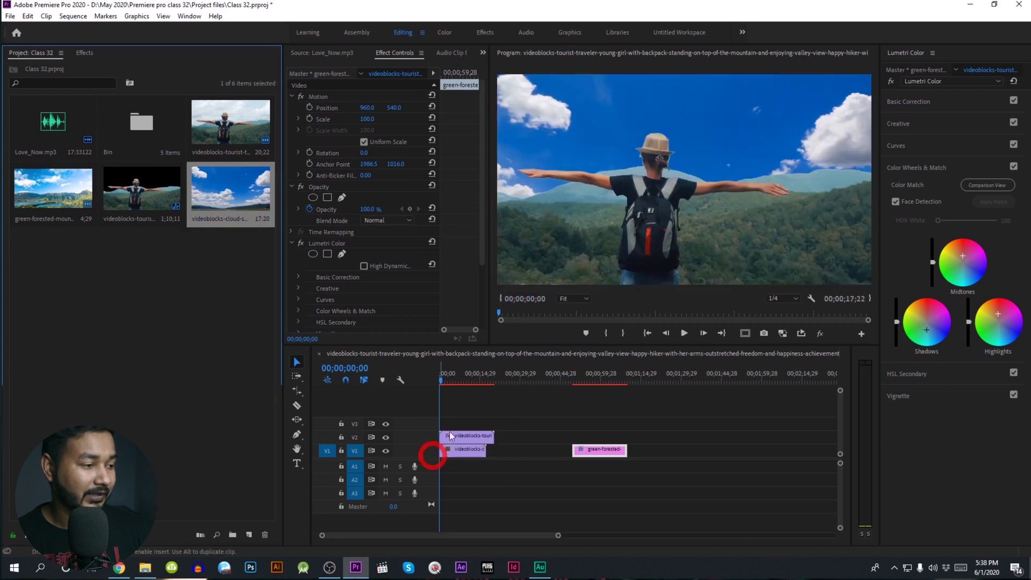
{"action": "left_click", "coordinate": [458, 370]}
{"action": "key", "text": "space"}
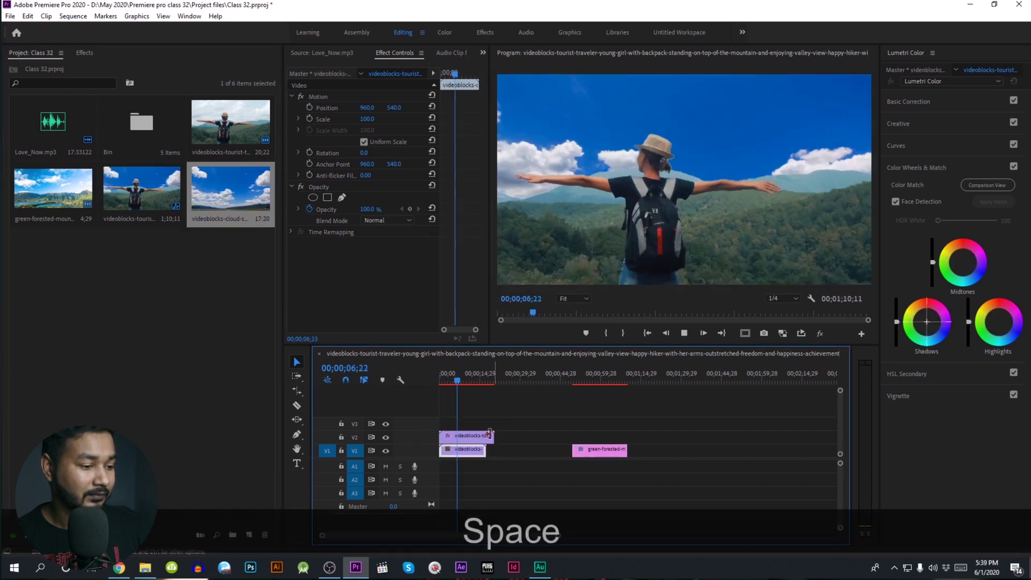
{"action": "key", "text": "space"}
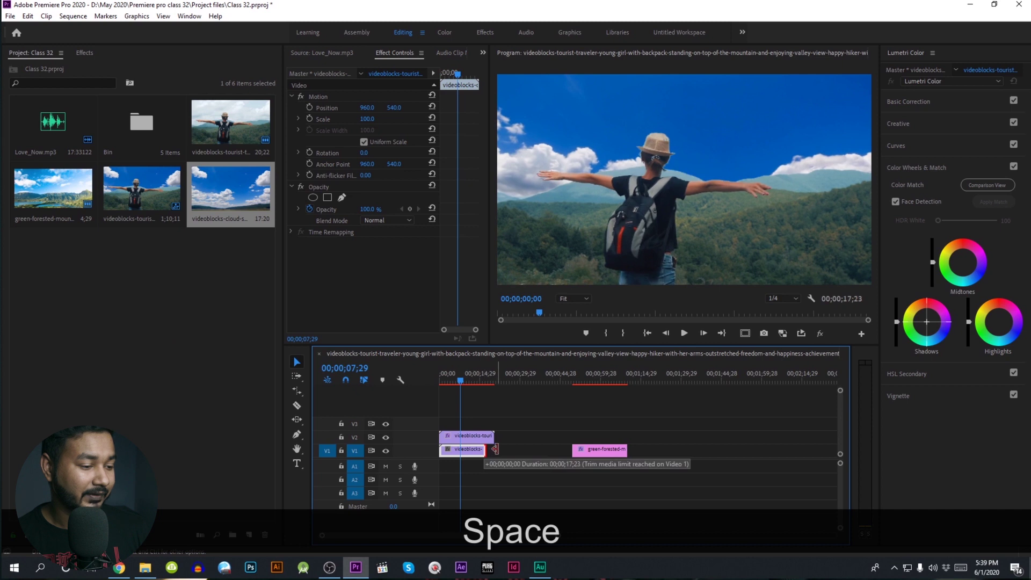
{"action": "key", "text": "space"}
{"action": "key", "text": "space"}
Raise the sky clip slightly in the frame, then replay the composite from the start.
{"action": "left_click_drag", "start_coordinate": [397, 107], "coordinate": [336, 109]}
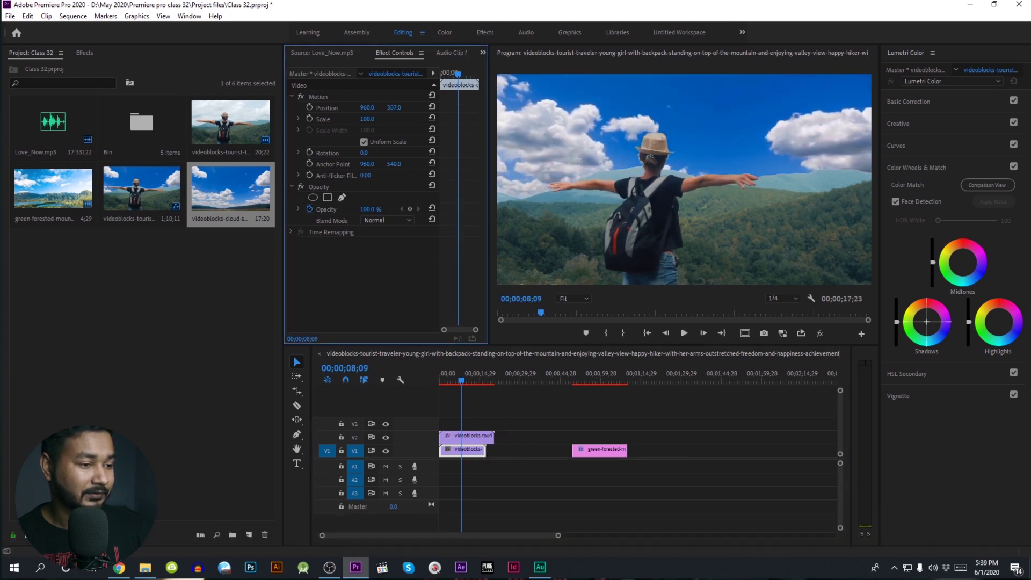
{"action": "left_click", "coordinate": [346, 403]}
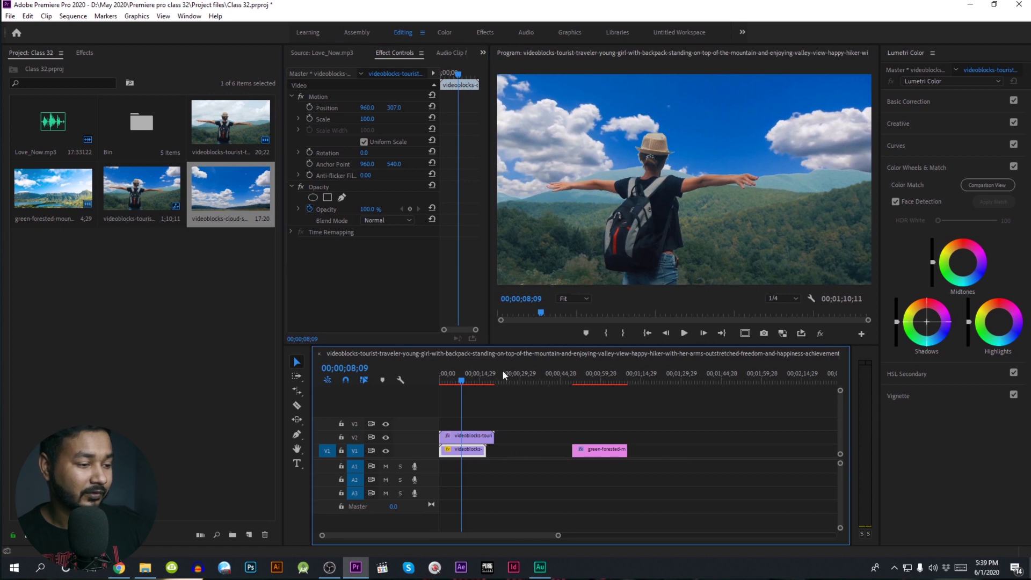
{"action": "left_click_drag", "start_coordinate": [460, 375], "coordinate": [360, 385]}
{"action": "key", "text": "space"}
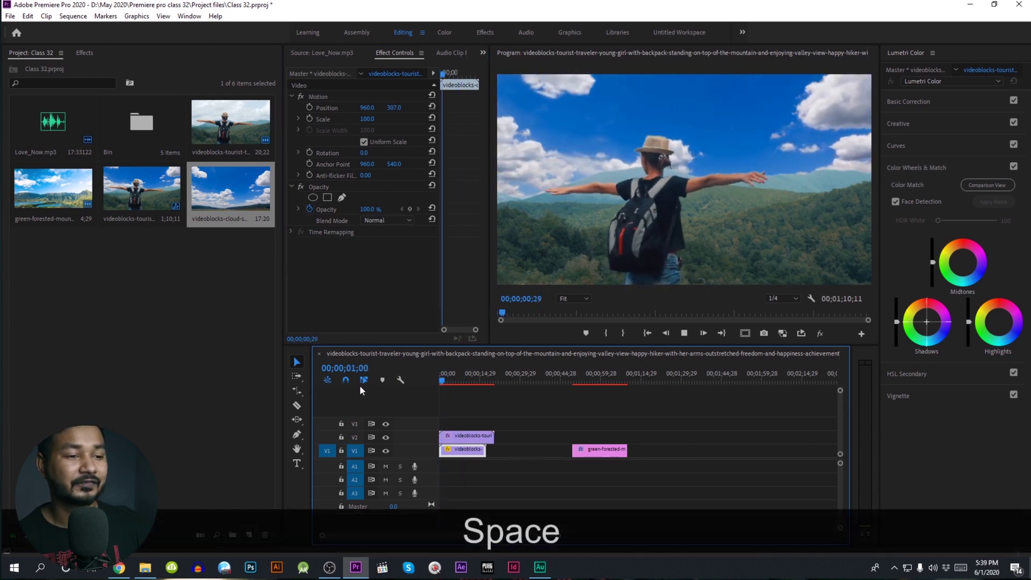
{"action": "key", "text": "space"}
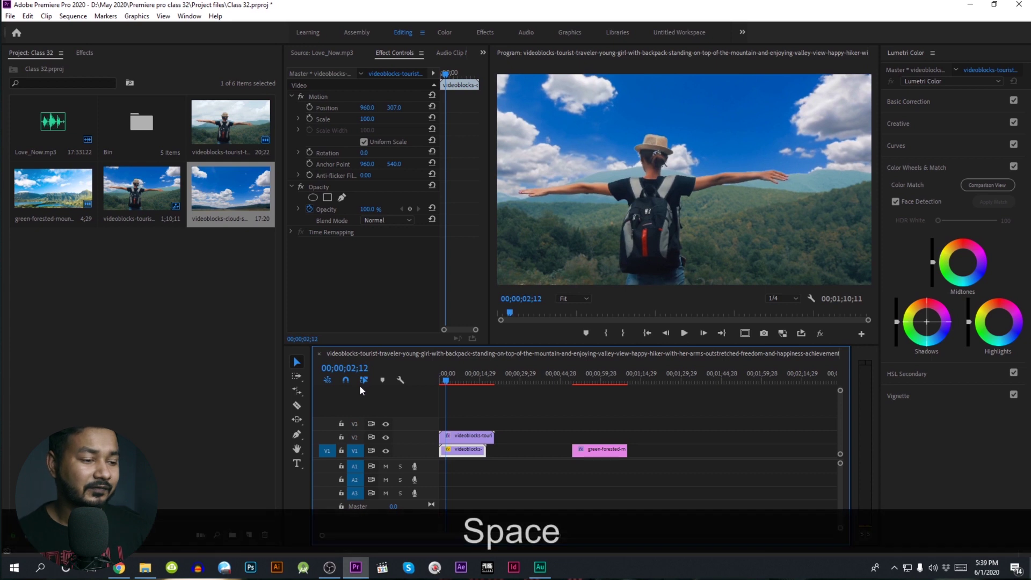
Copy the forested mountain clip's Lumetri Color effect onto the cloud sky clip and play it back.
{"action": "left_click", "coordinate": [595, 448]}
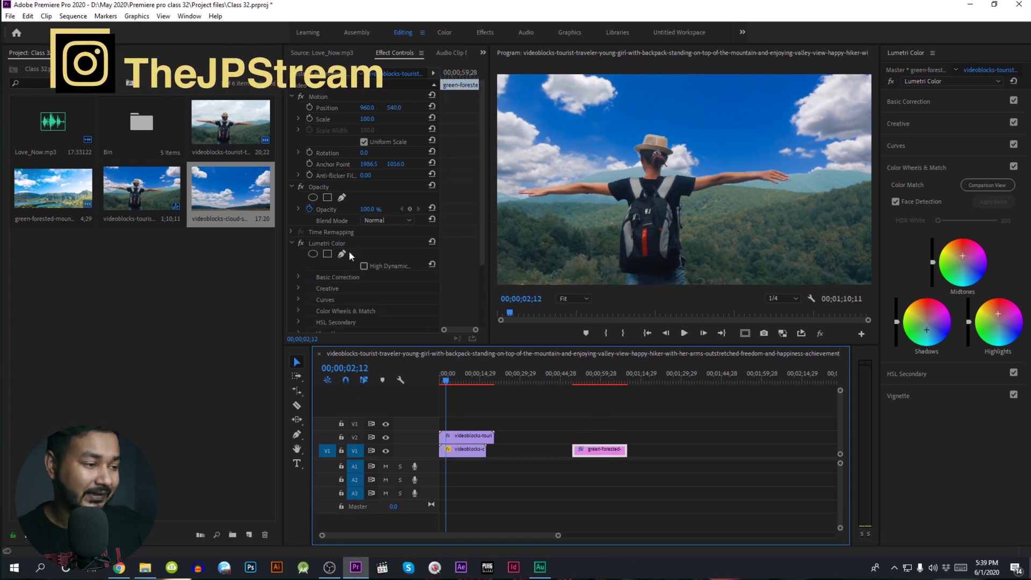
{"action": "left_click", "coordinate": [326, 243]}
{"action": "key", "text": "ctrl+c"}
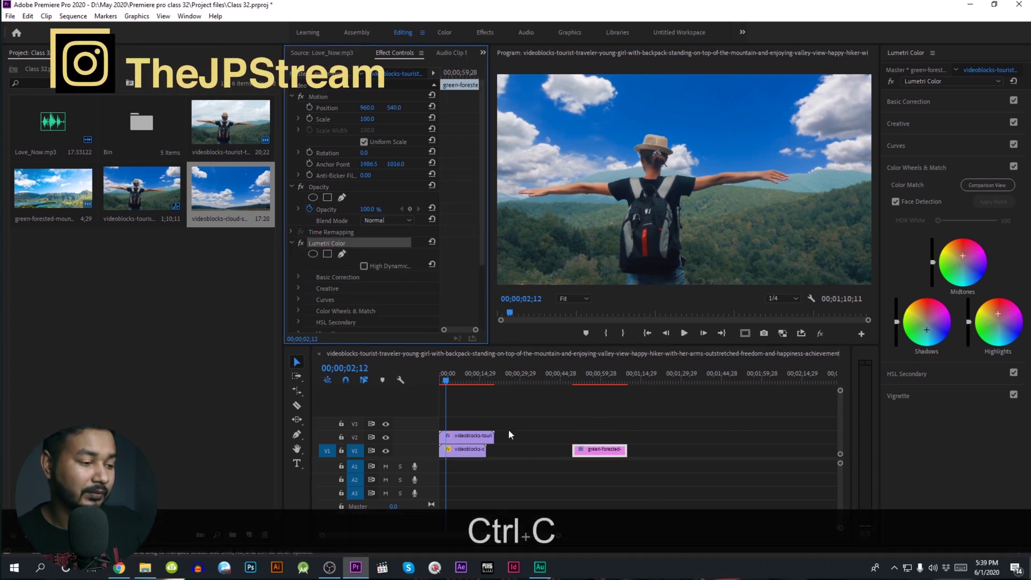
{"action": "left_click", "coordinate": [478, 450]}
{"action": "key", "text": "ctrl+v"}
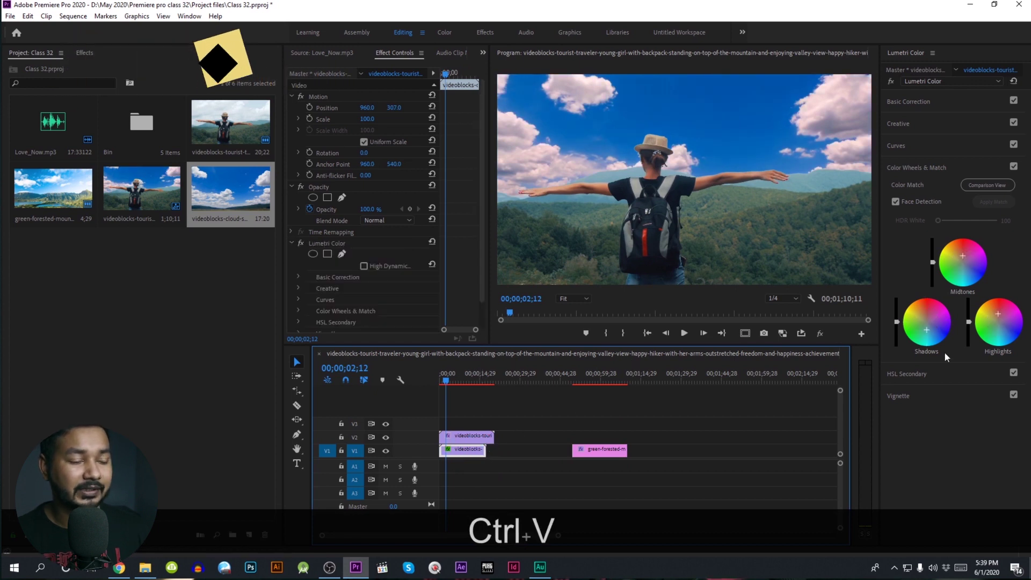
{"action": "key", "text": "space"}
{"action": "key", "text": "space"}
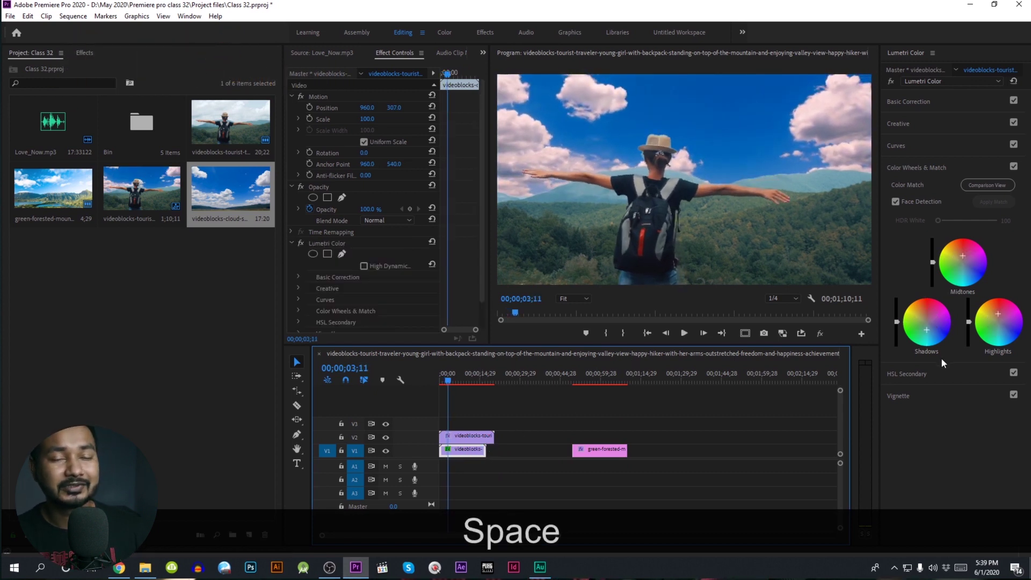